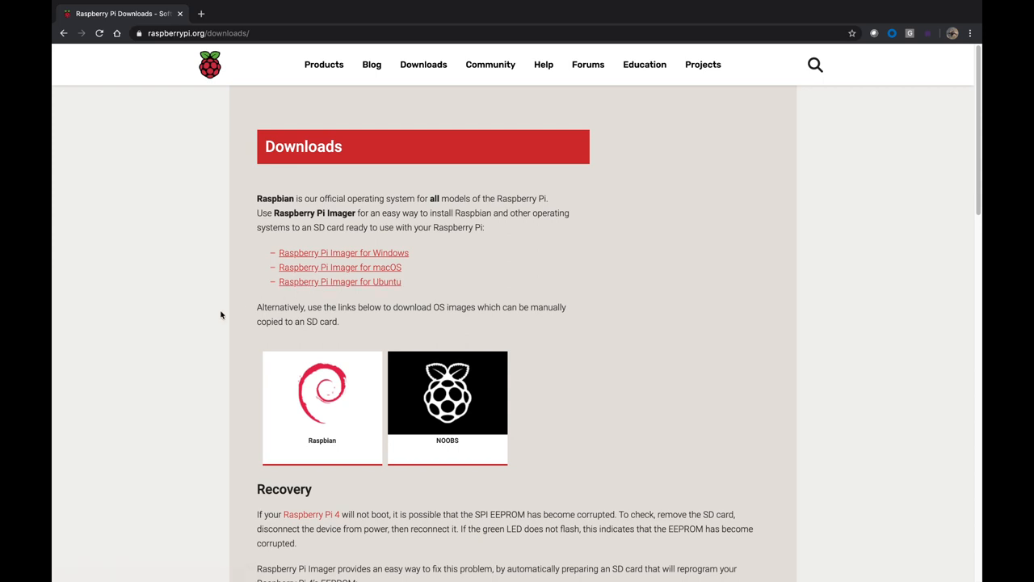
Step: Download the Raspberry Pi Imager for macOS installer from the Downloads page
click(287, 267)
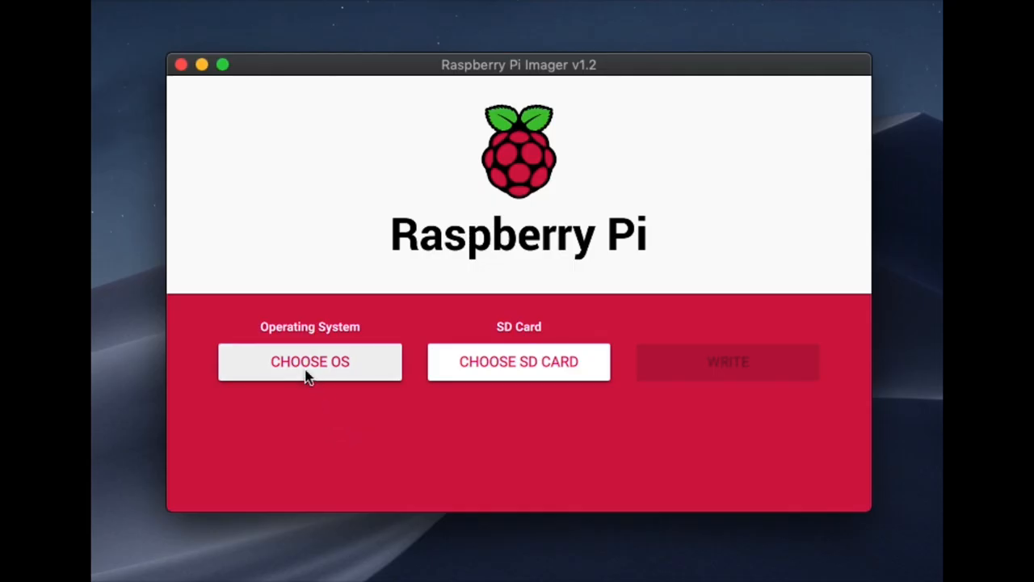
Step: Write Raspbian to the Generic STORAGE DEVICE SD card with Raspberry Pi Imager
click(307, 375)
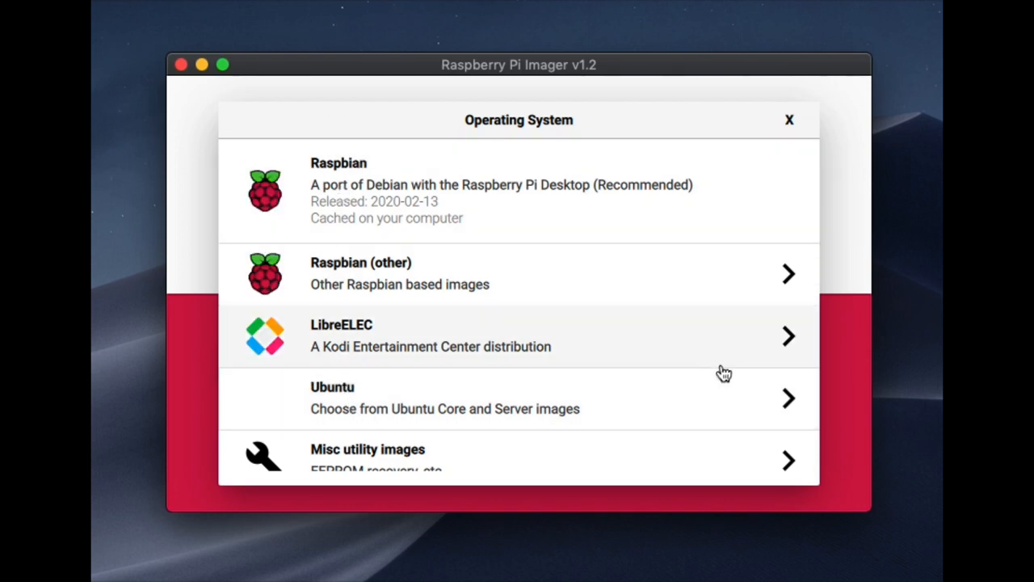
click(363, 194)
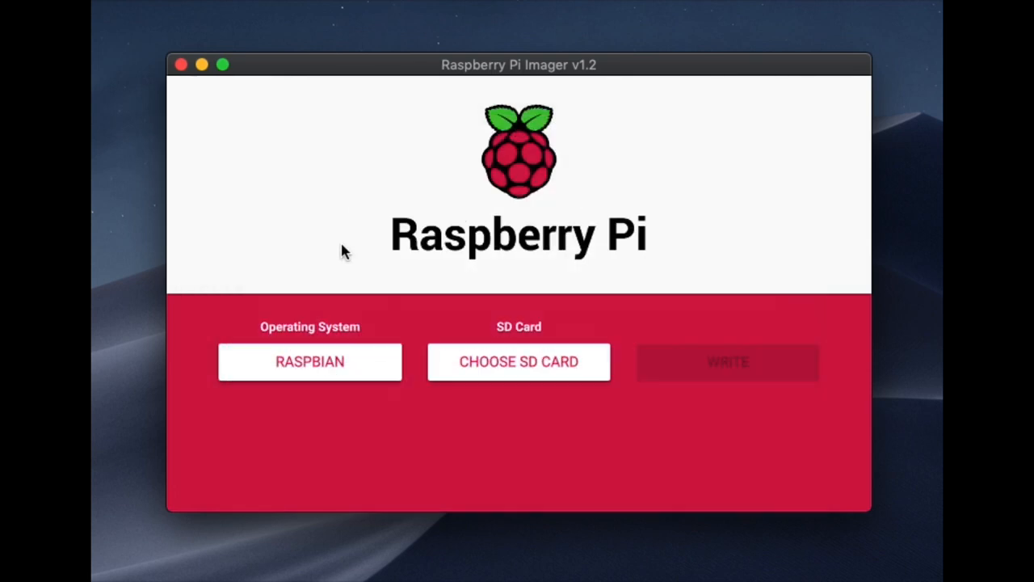
click(512, 363)
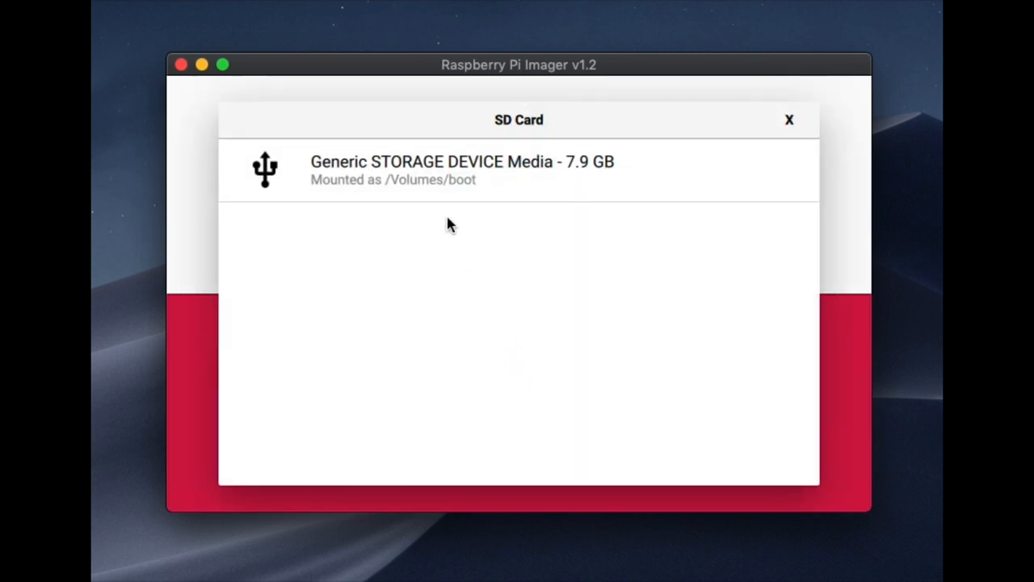
click(404, 180)
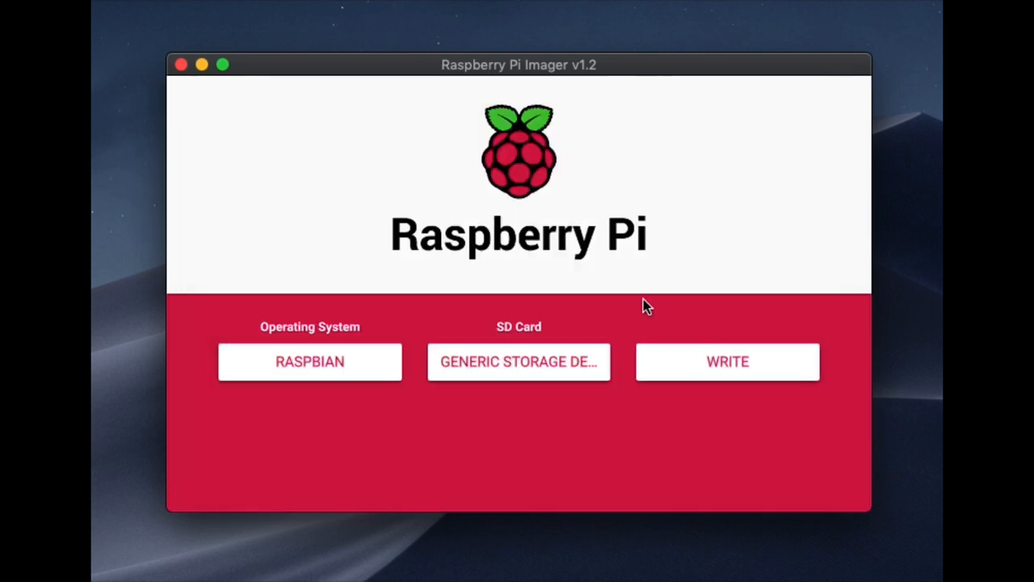
click(721, 368)
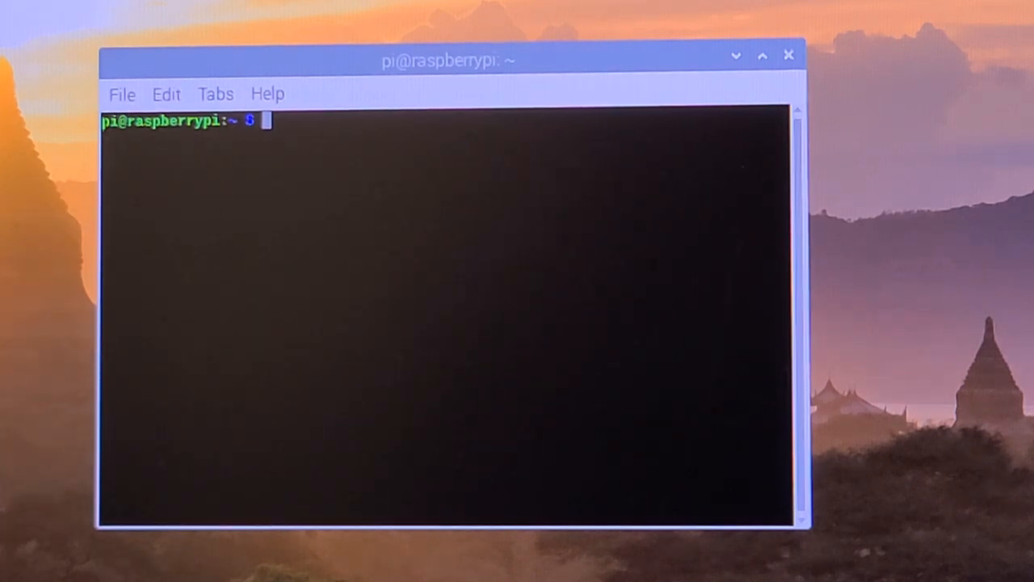
text(su)
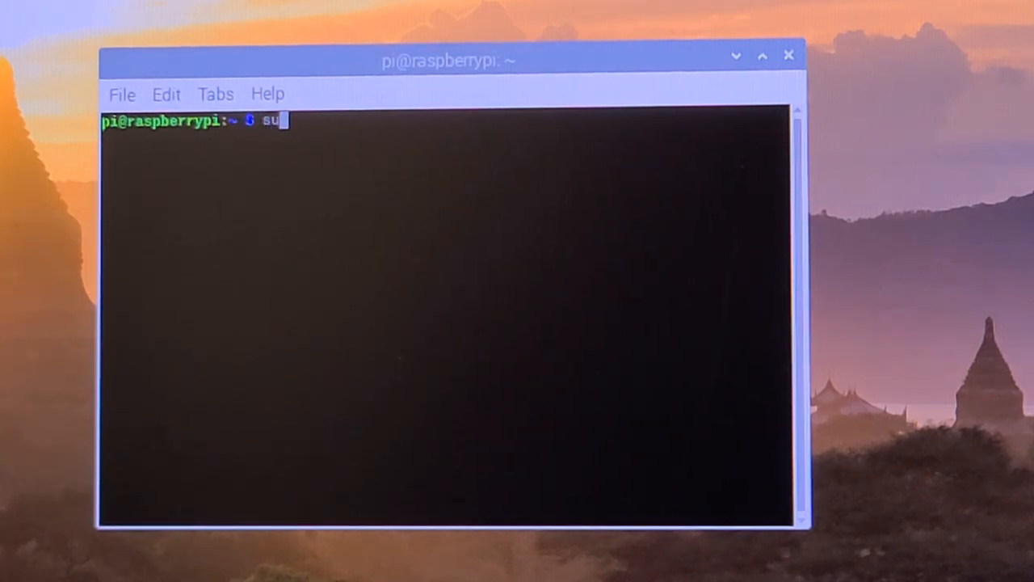
text(do)
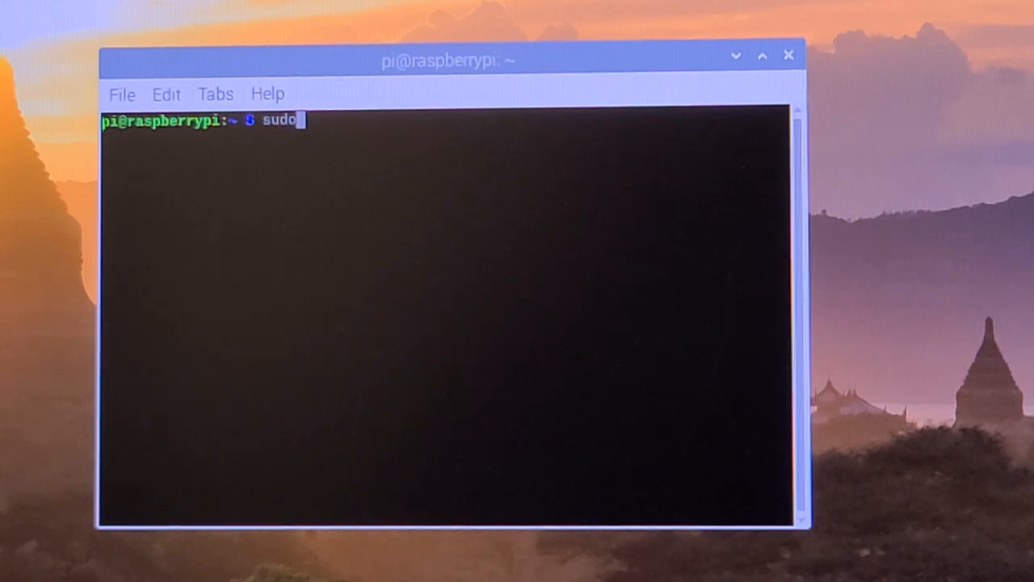
text( ra)
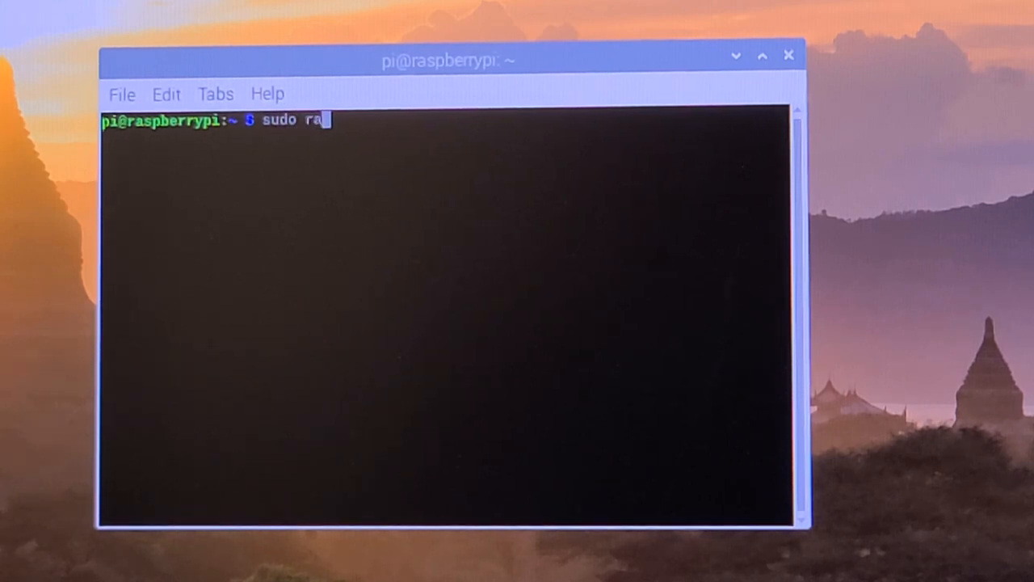
text(spi)
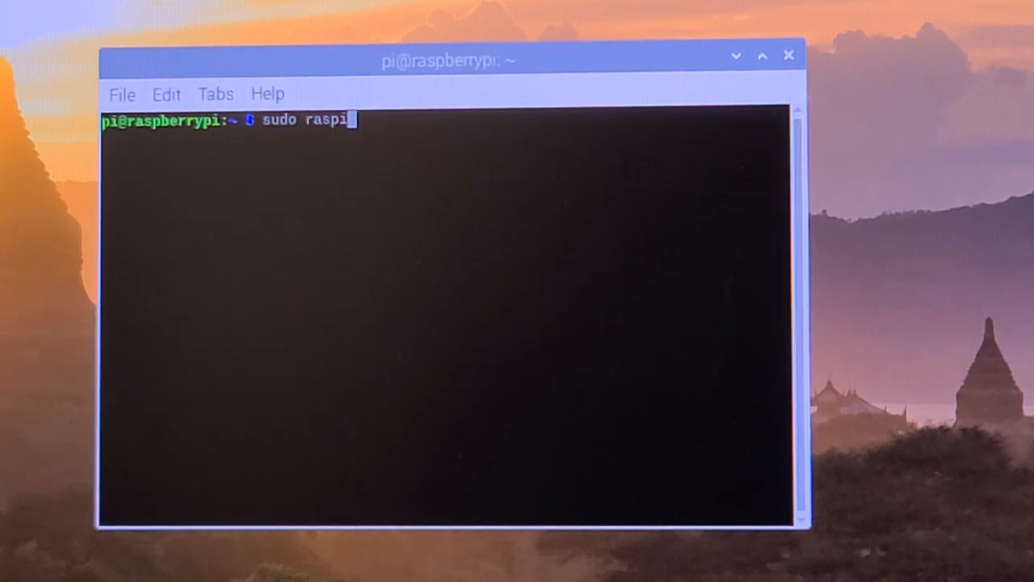
text(-c)
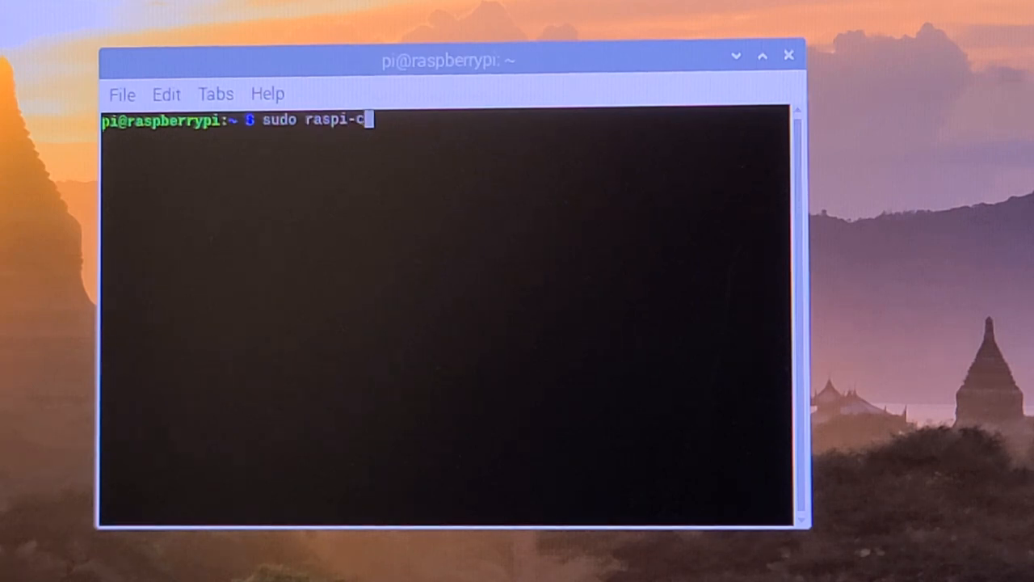
text(onfi)
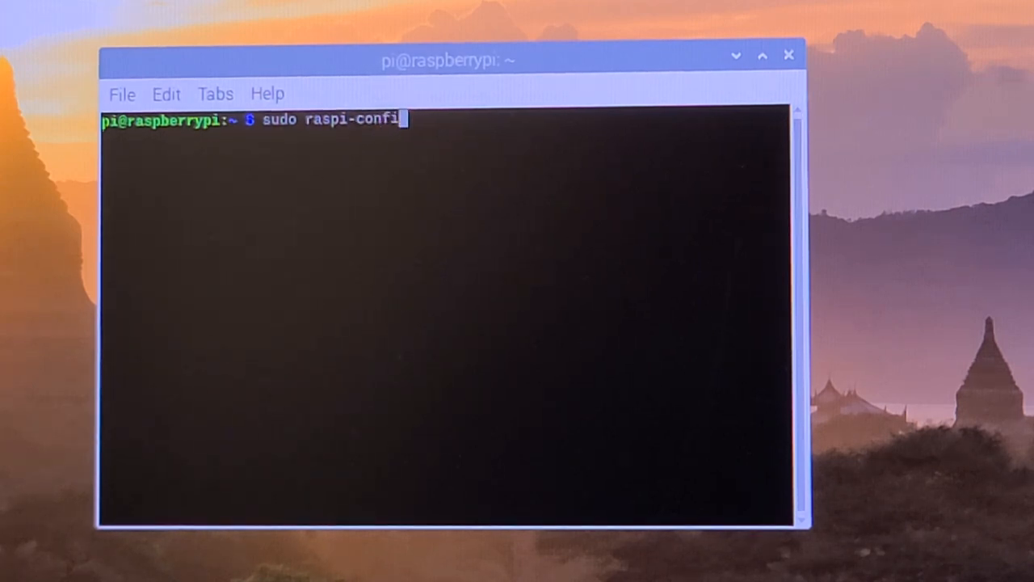
text(g)
Step: Enable the SSH server through raspi-config's Interfacing Options > P2 SSH
key(Return)
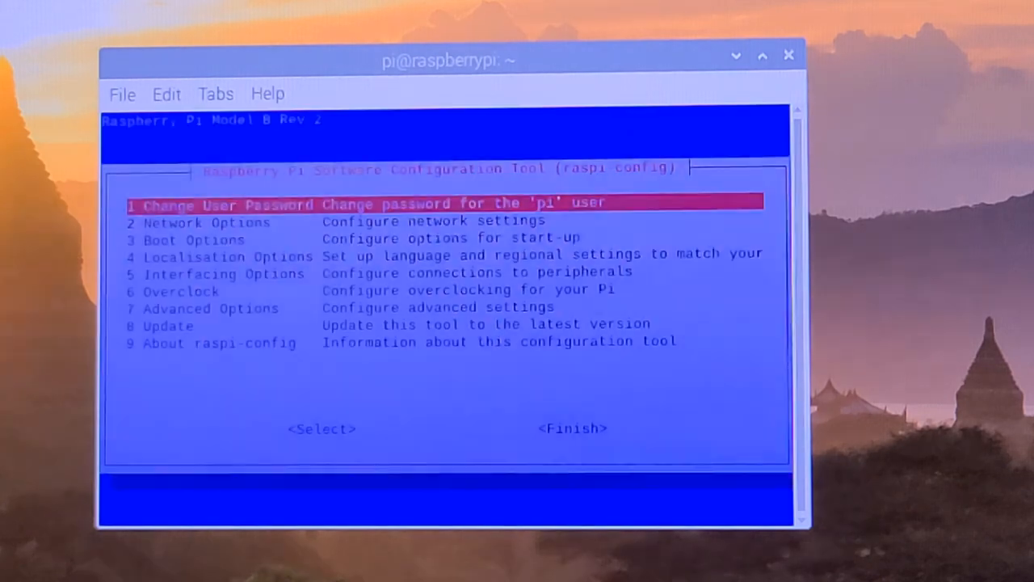
key(Down)
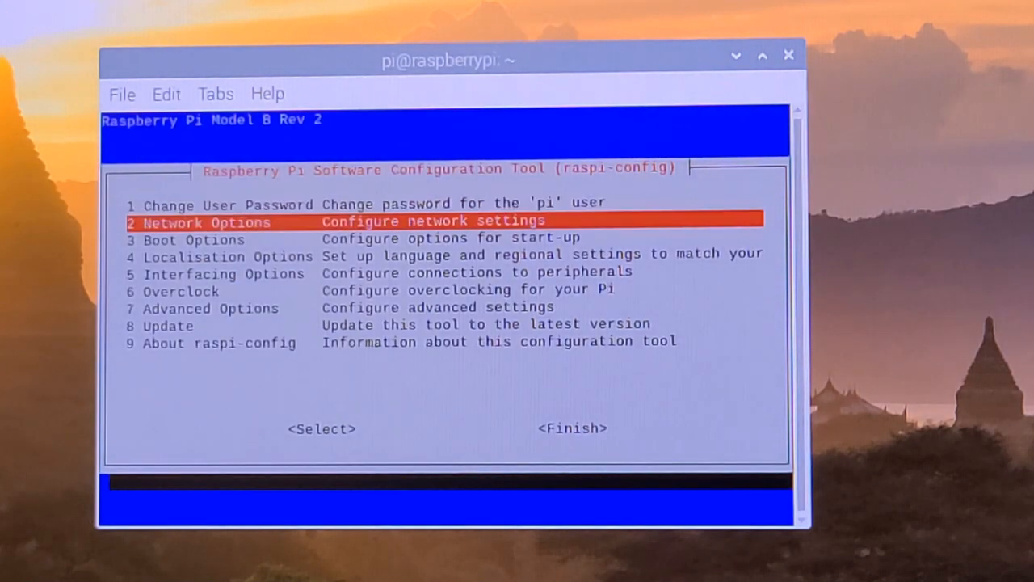
key(Down)
key(Down)
key(Down)
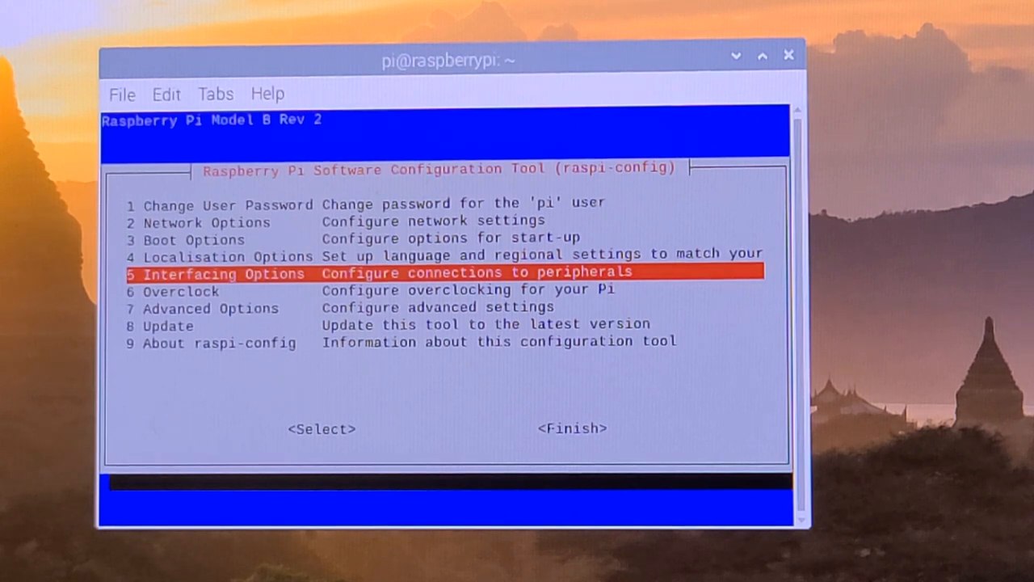
key(Return)
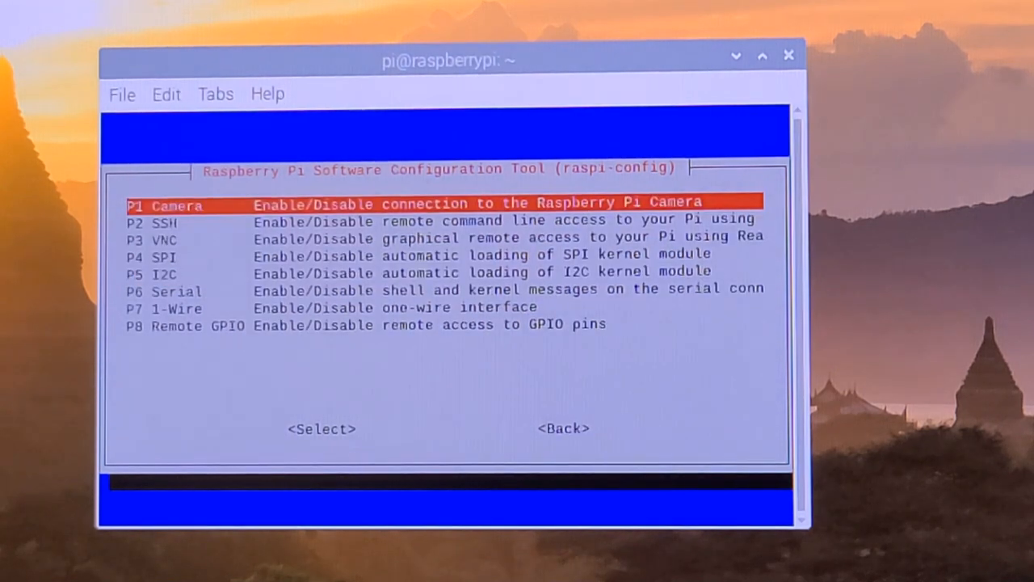
key(Down)
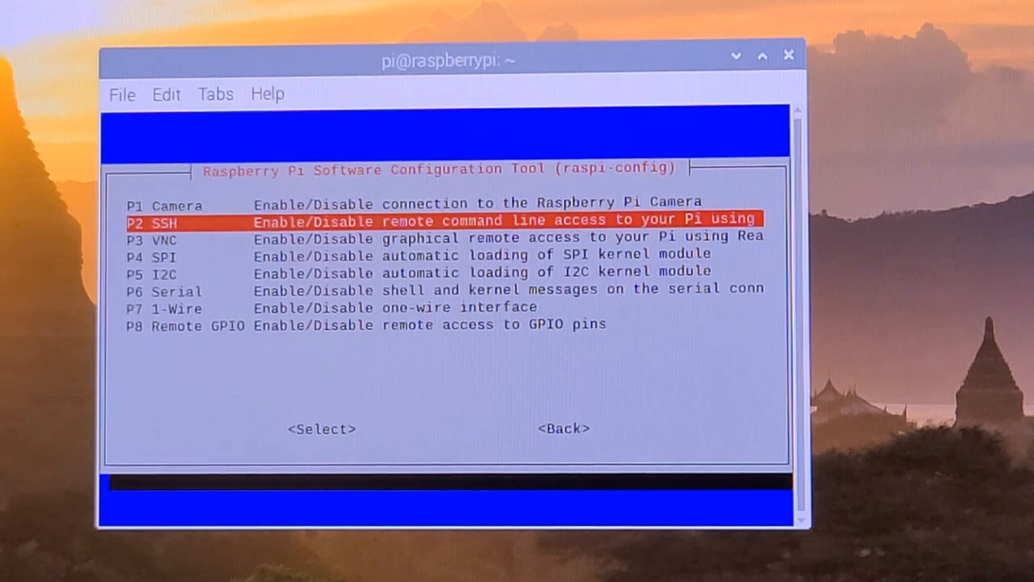
key(Return)
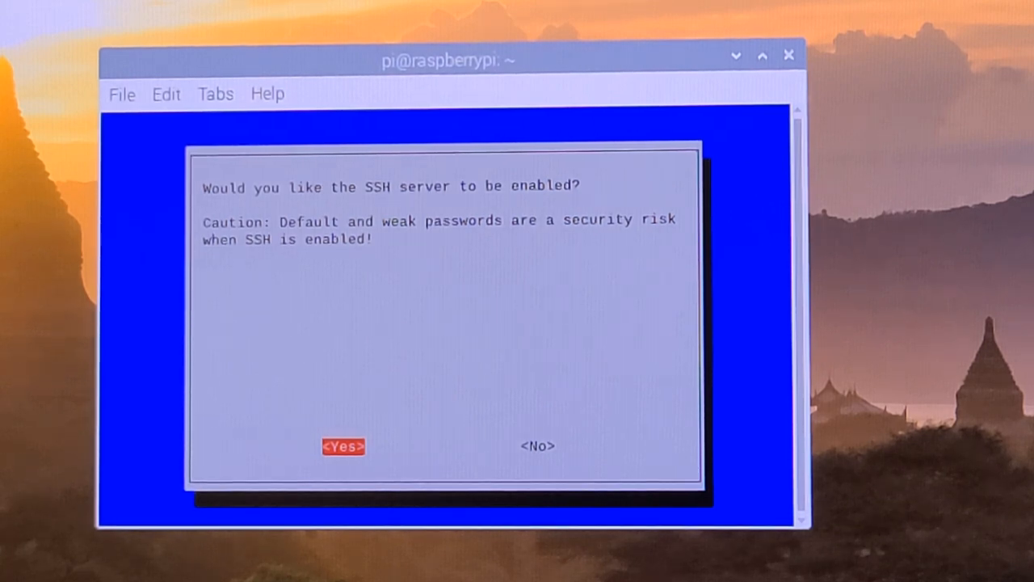
key(Return)
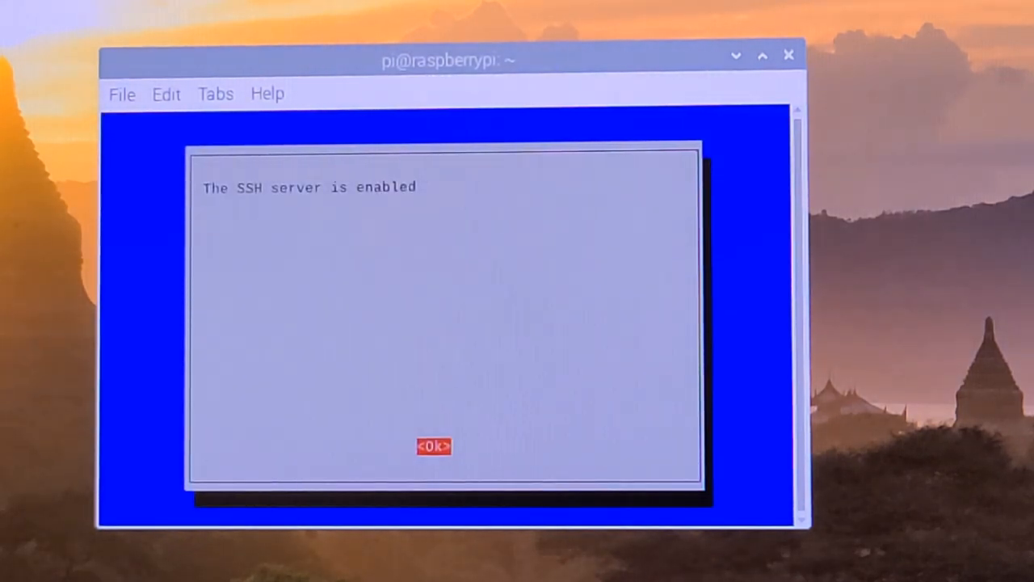
Step: Dismiss the SSH confirmation and finish raspi-config, returning to the shell prompt
key(Return)
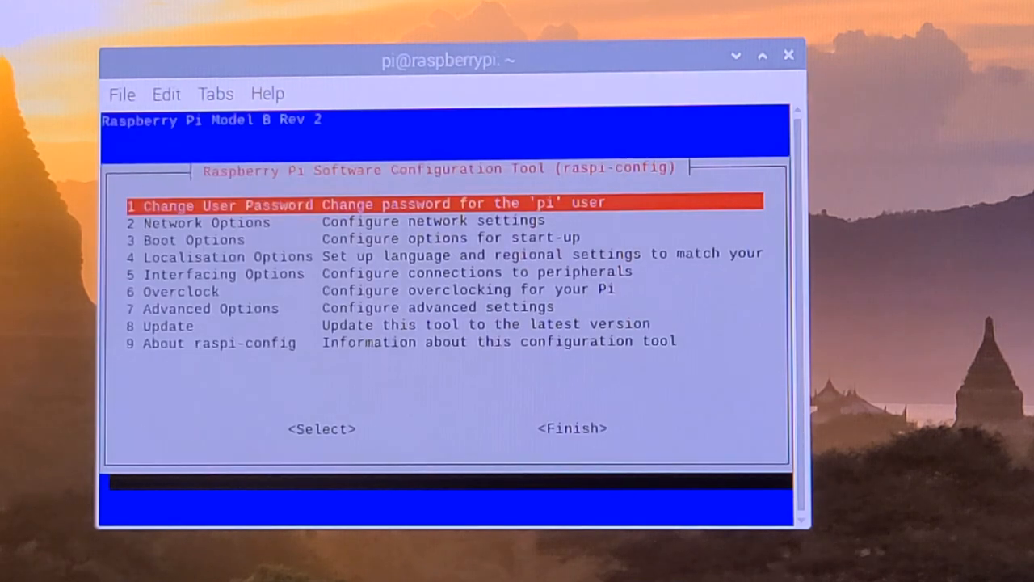
key(Tab)
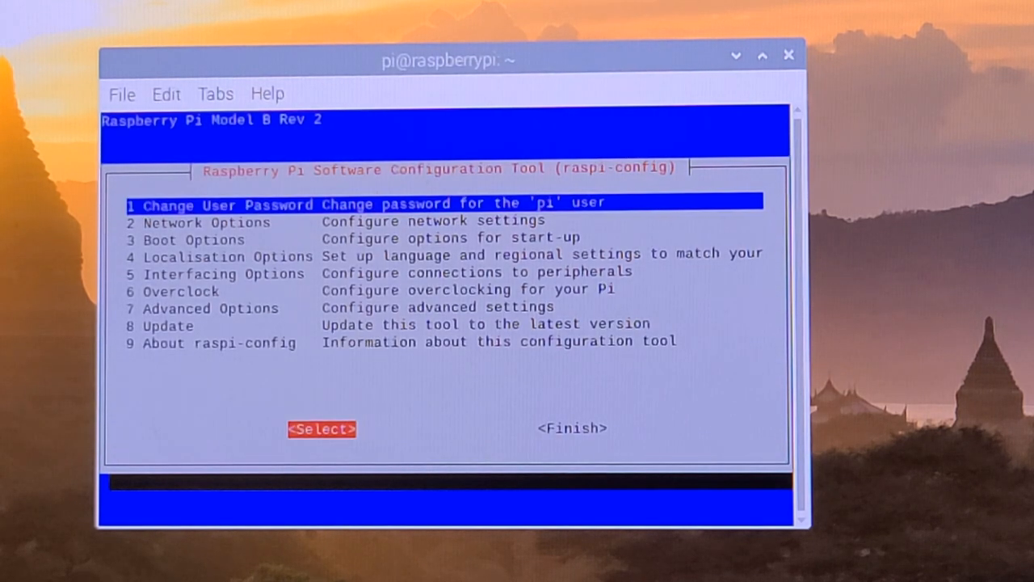
key(Tab)
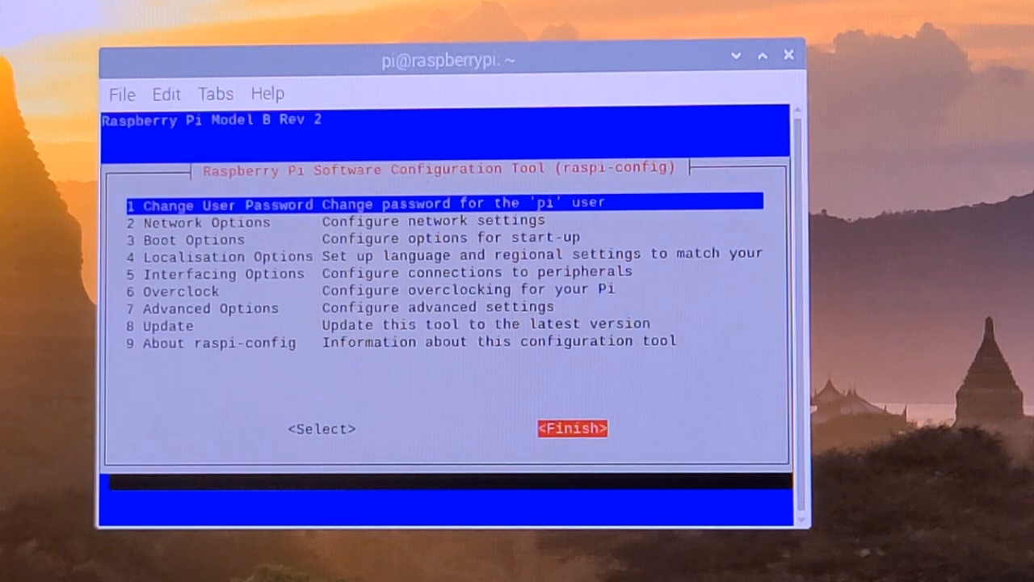
key(Return)
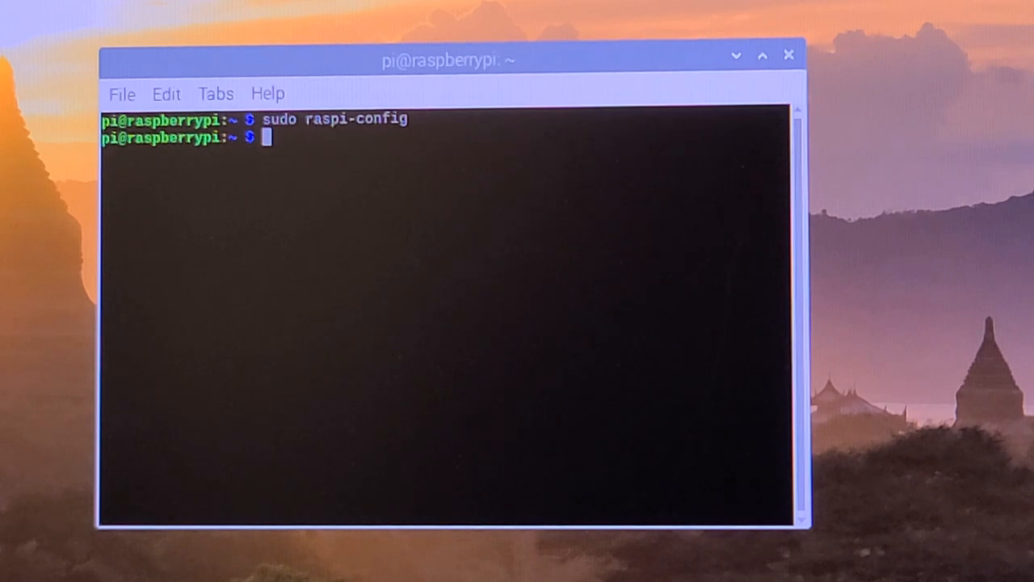
text(su)
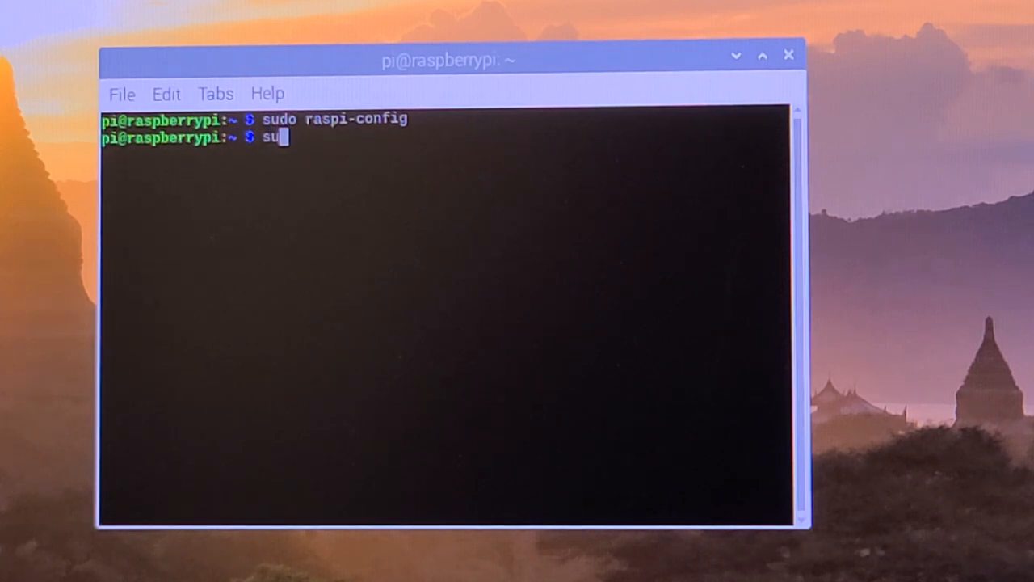
text(do )
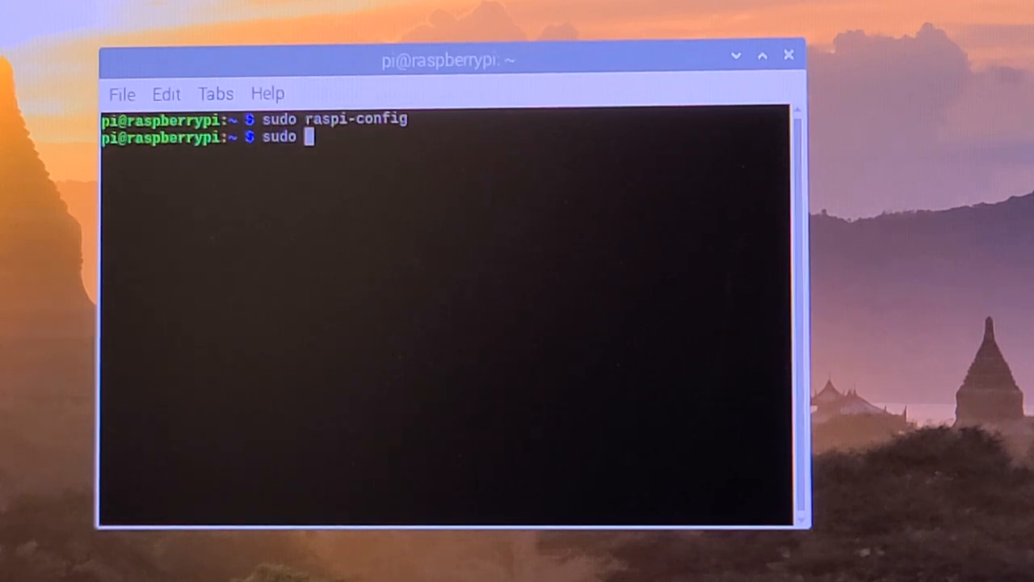
text(apt)
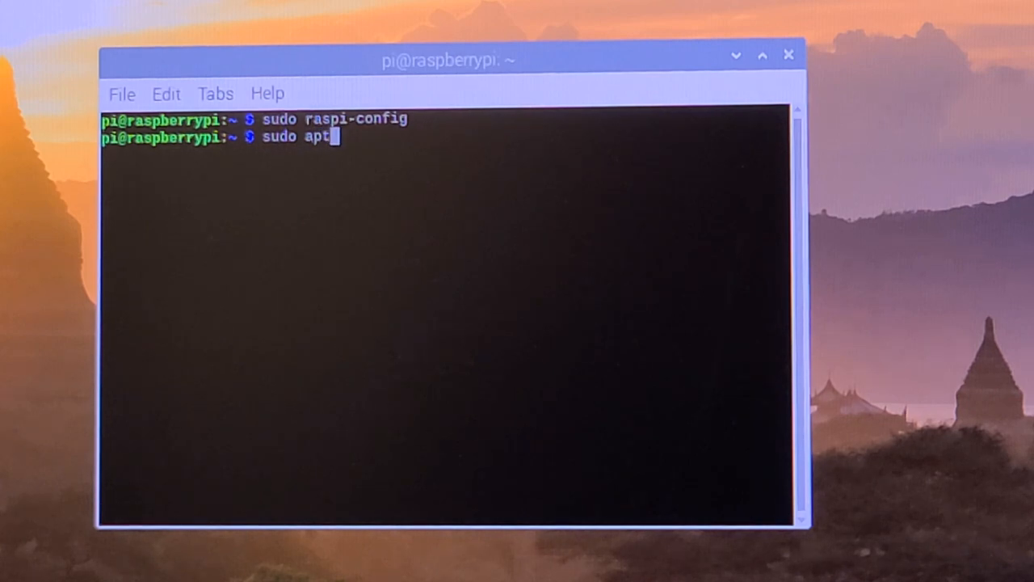
text(-g)
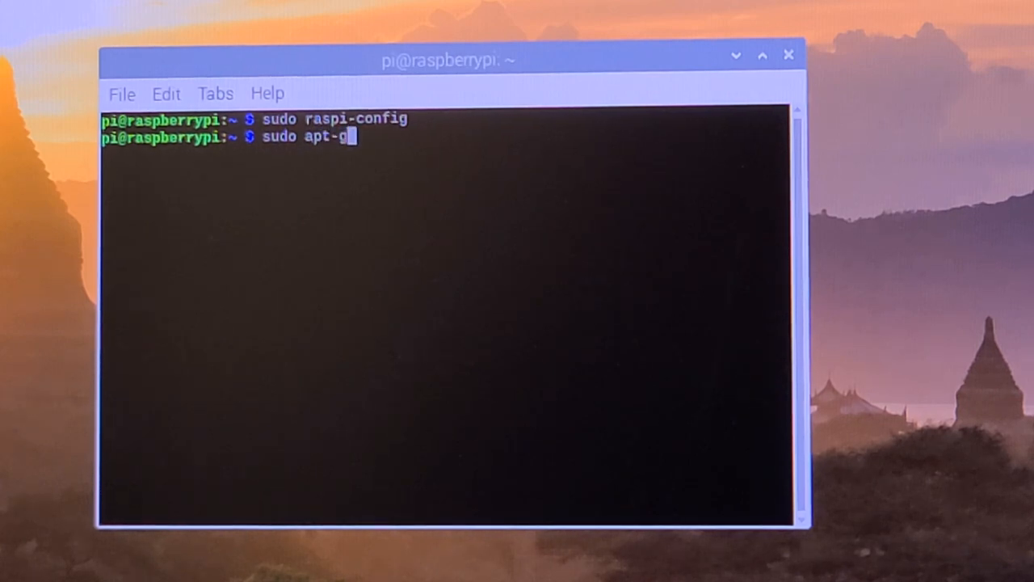
text(et i)
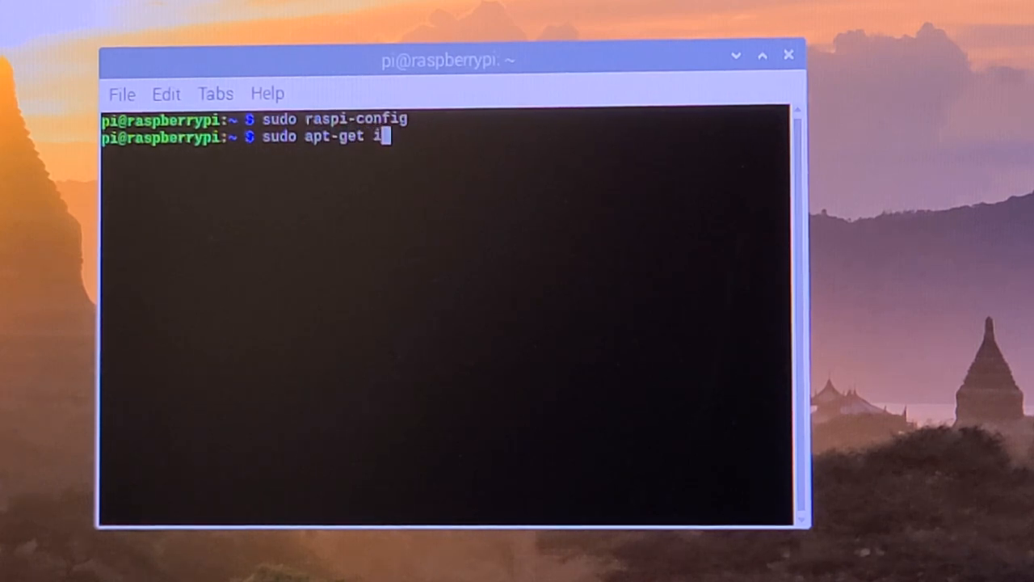
text(nsta)
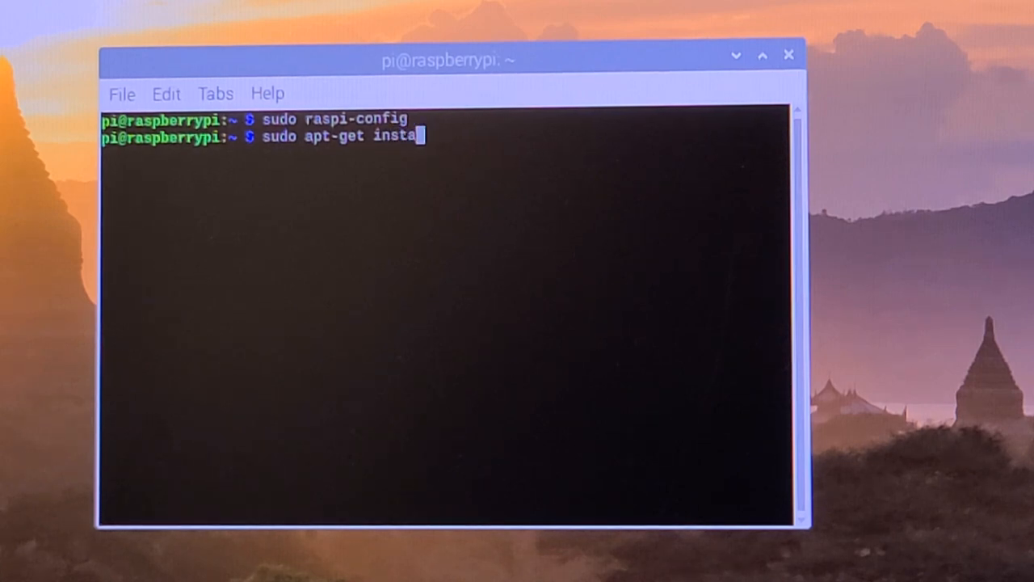
text(ll s)
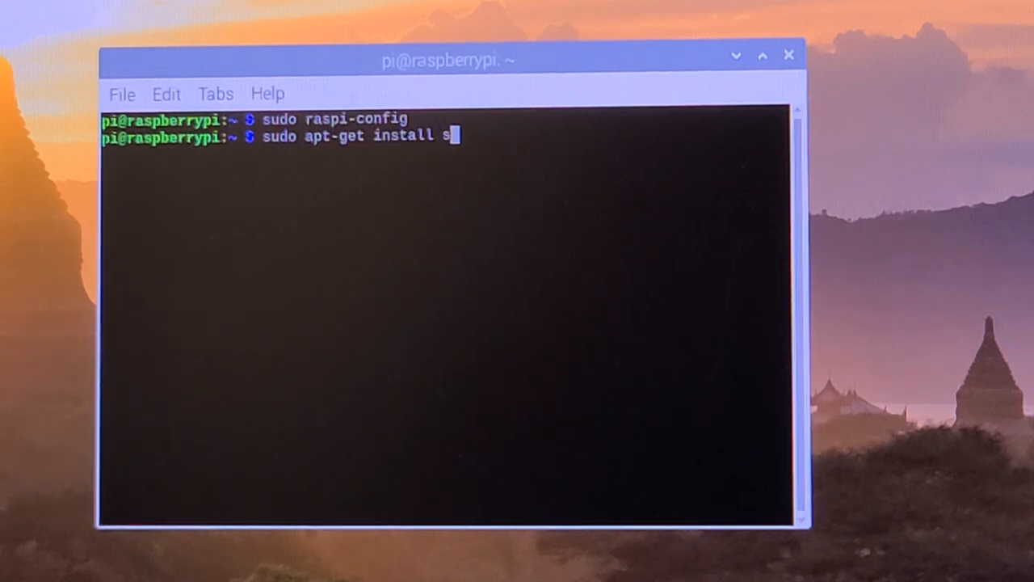
text(cree)
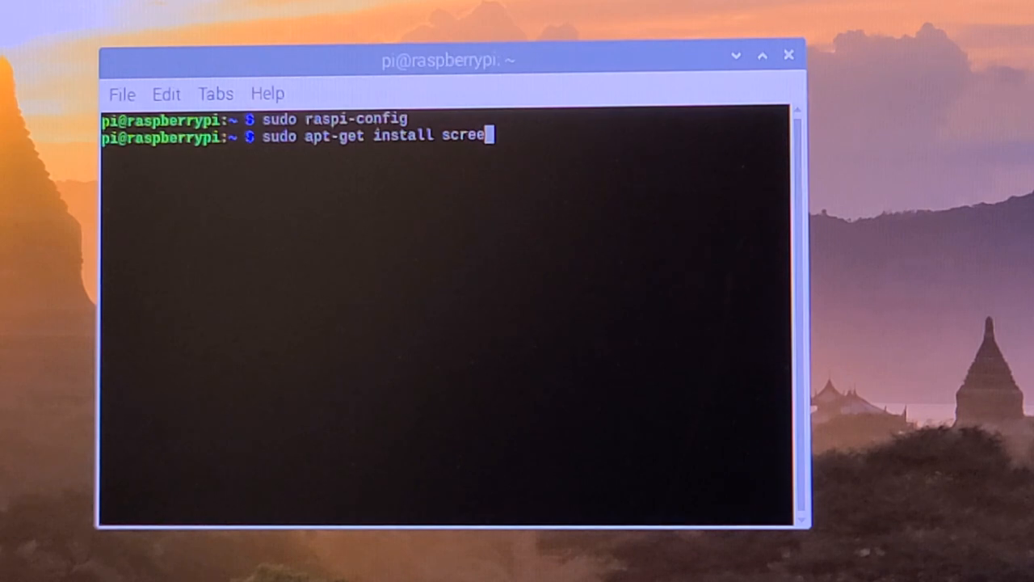
text(n)
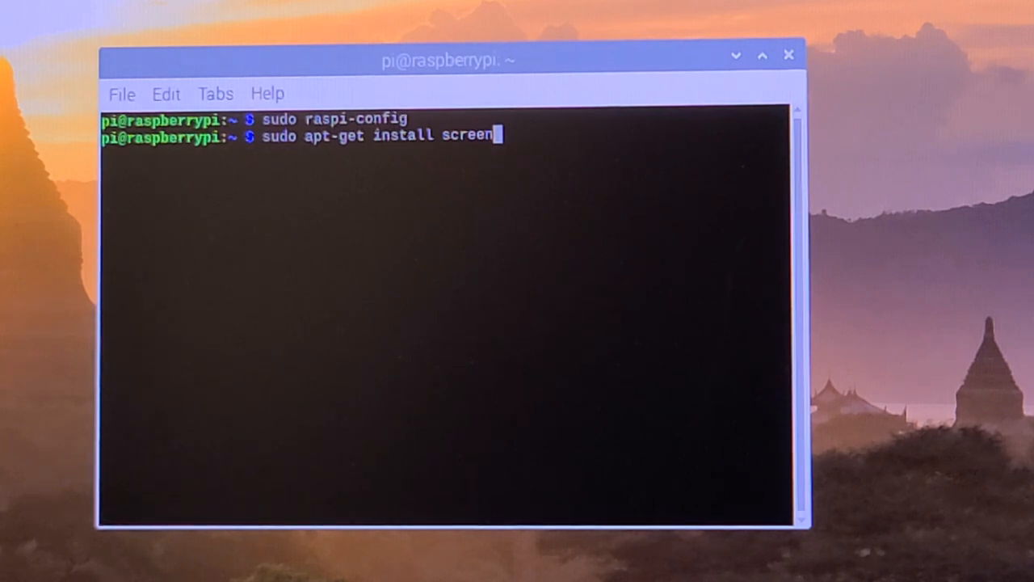
Step: Run sudo apt-get install screen to begin installing the screen package
key(Return)
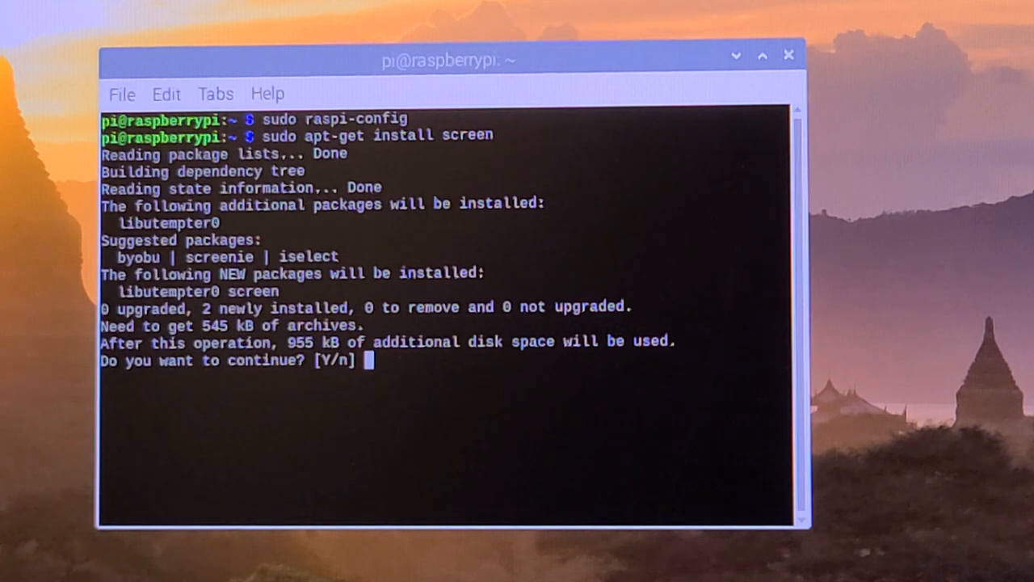
text(y)
Step: Confirm with y so screen and libutempter0 install, then return to a fresh prompt
key(Return)
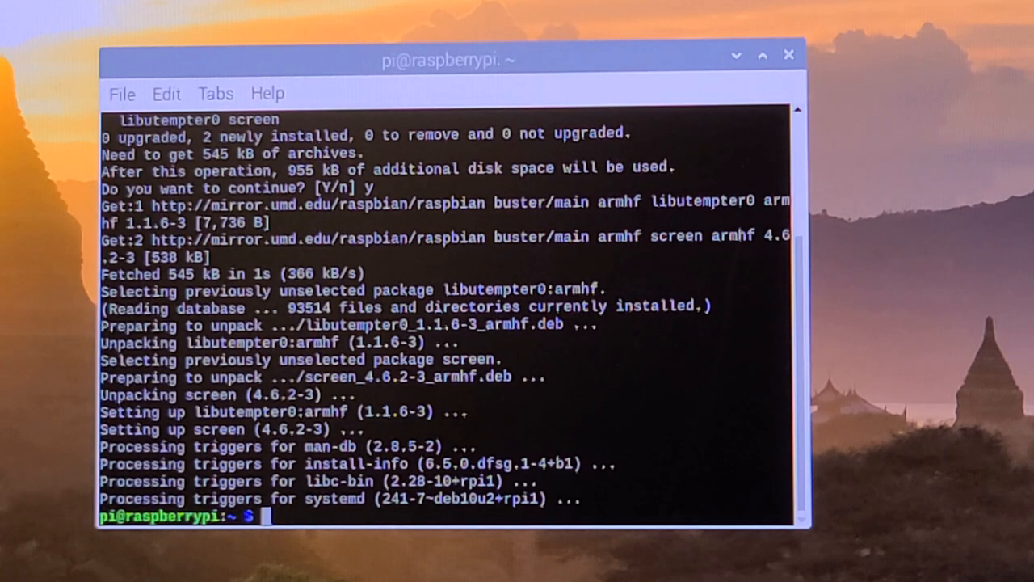
key(Return)
key(Return)
key(Return)
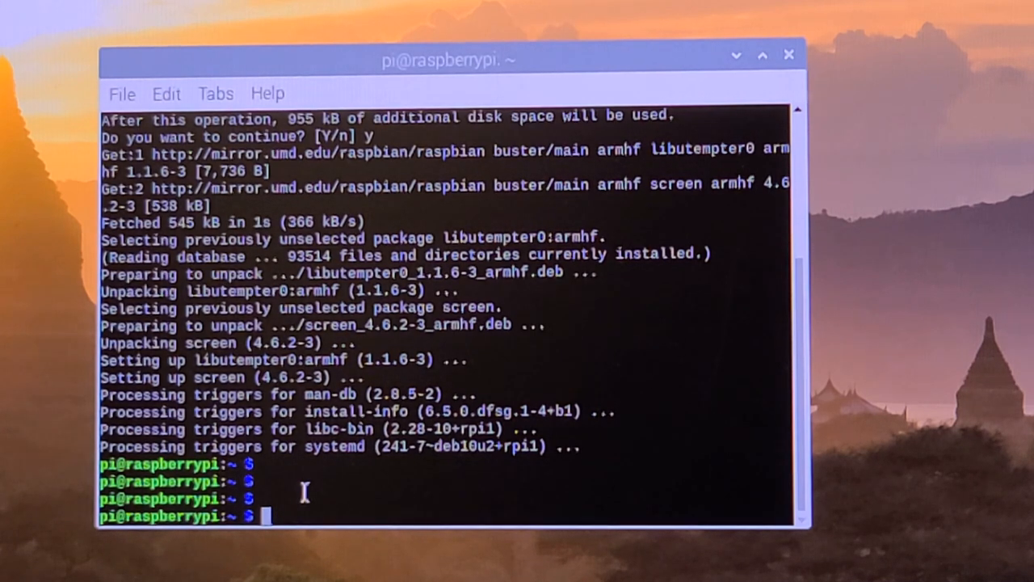
text(ls )
text(/dev)
text(//)
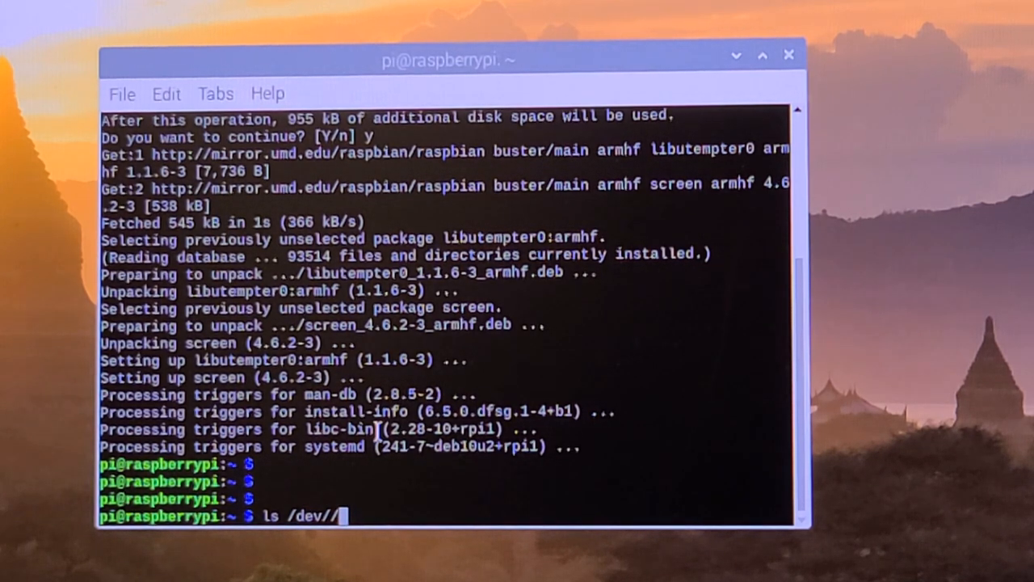
Step: List the serial devices with ls /dev/tty*, revealing ttyUSB0
key(BackSpace)
key(BackSpace)
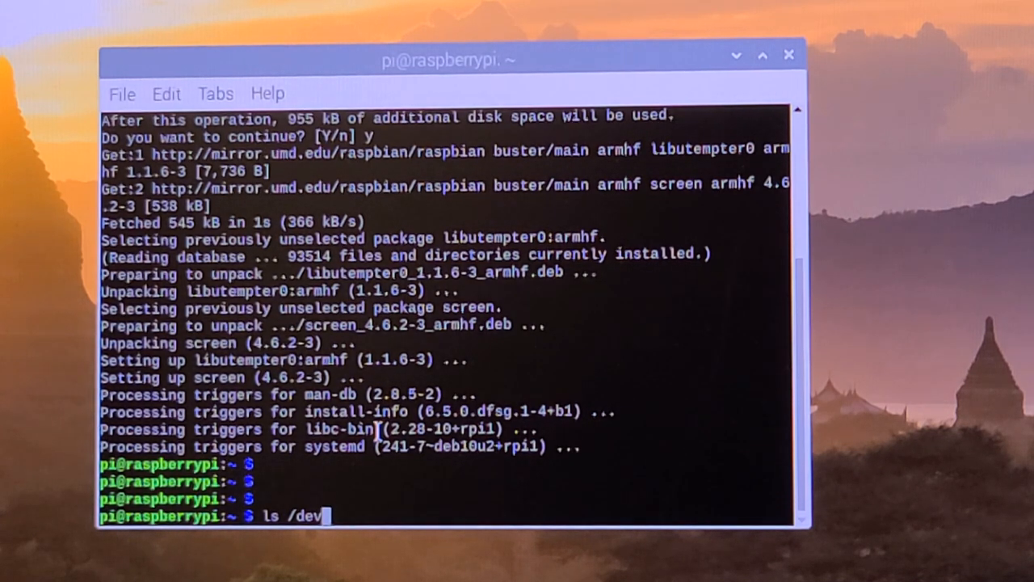
text(/)
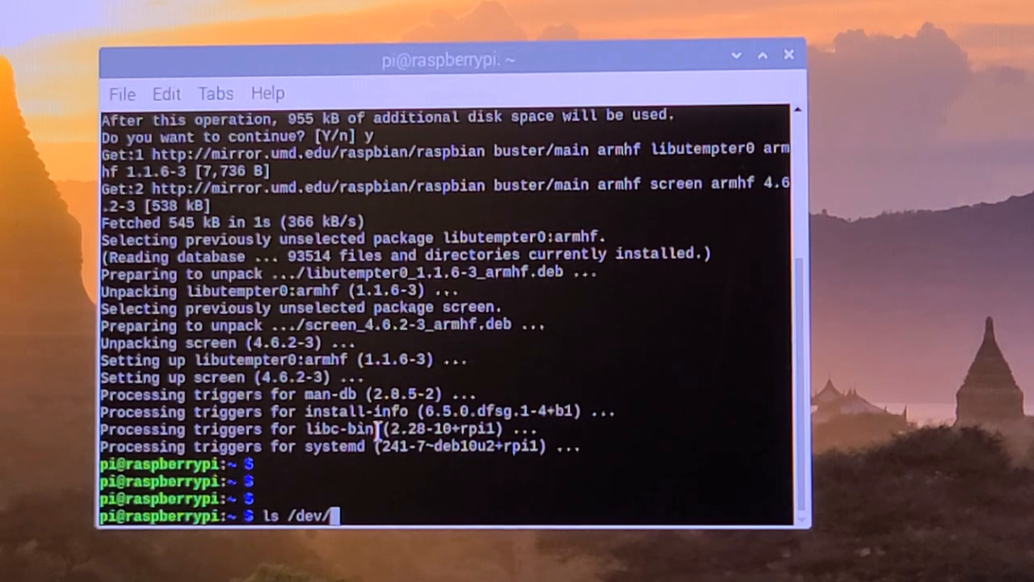
text(tt)
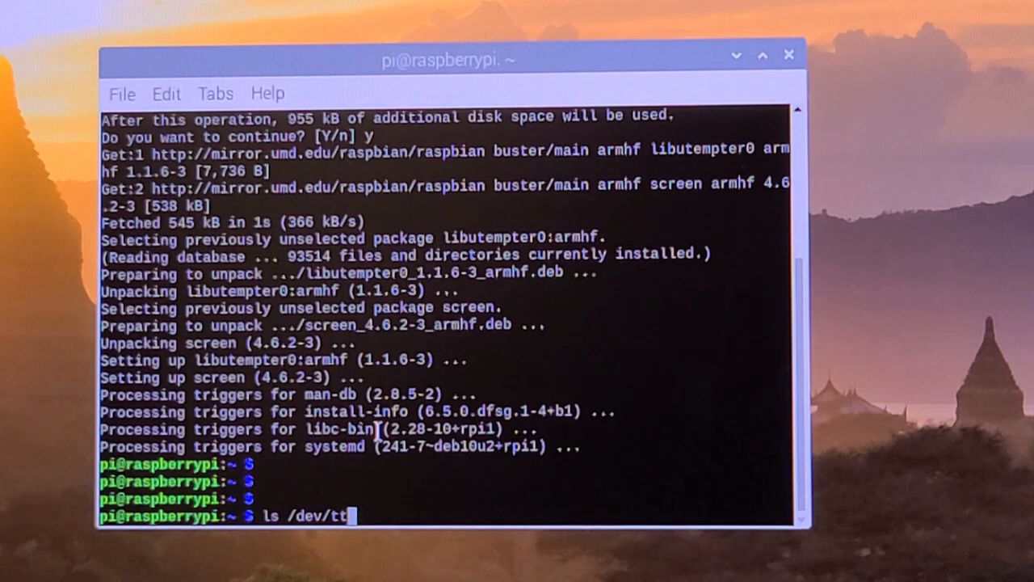
text(y)
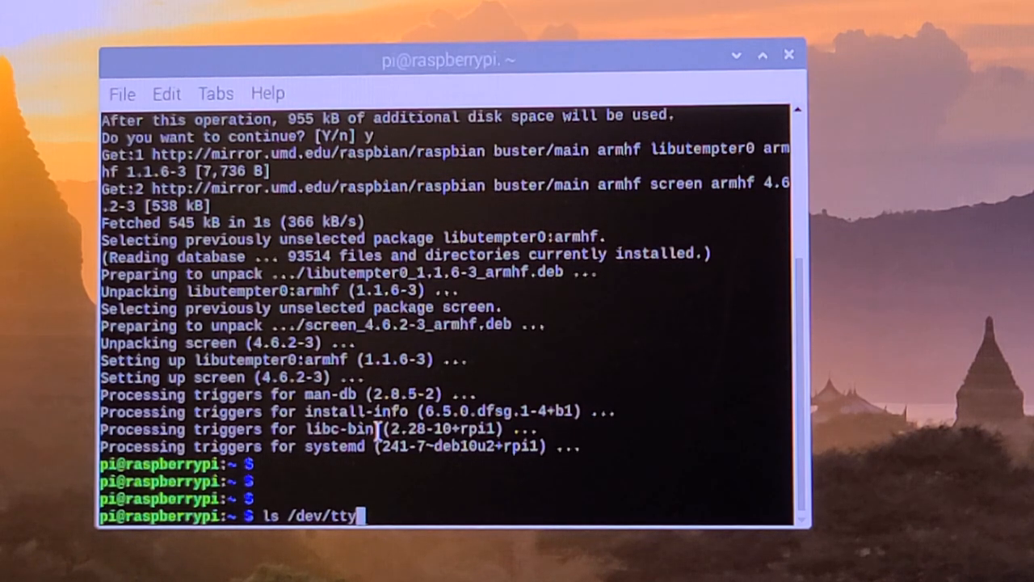
text(*)
key(Return)
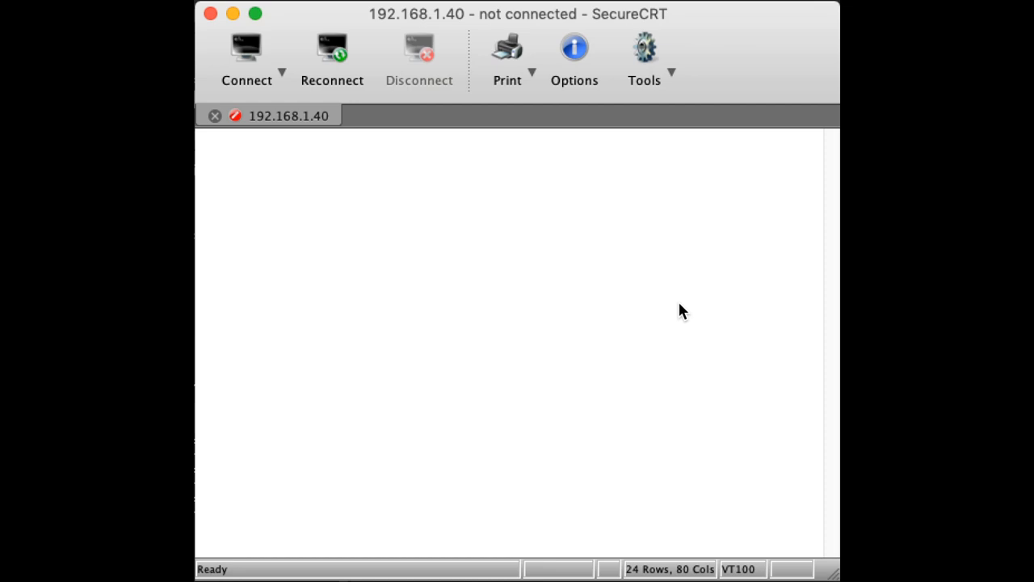
Step: Quick-connect an SSH2 session to 192.168.1.40 as pi and log in with its password
key(alt+q)
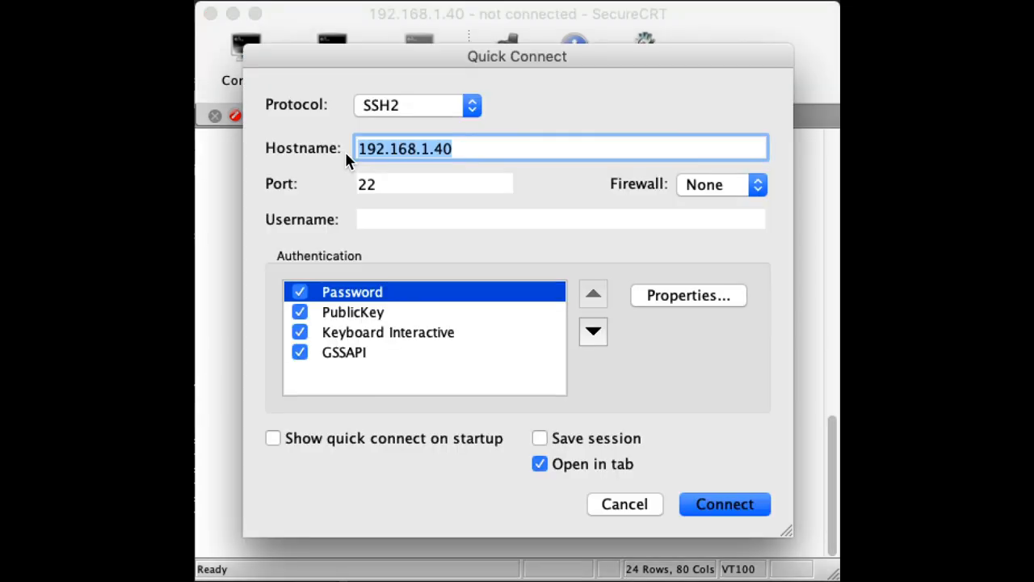
click(385, 222)
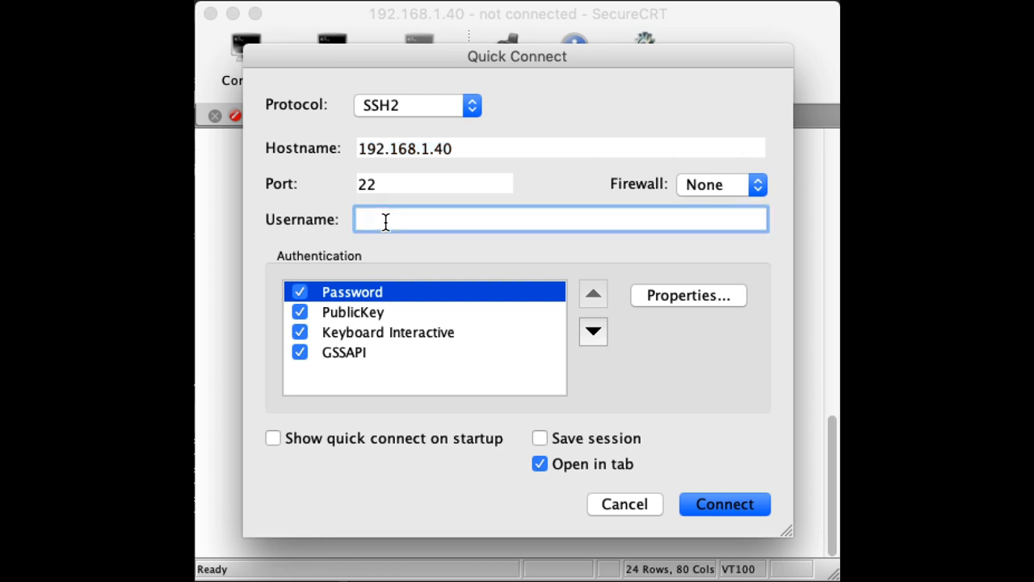
text(pi)
click(725, 504)
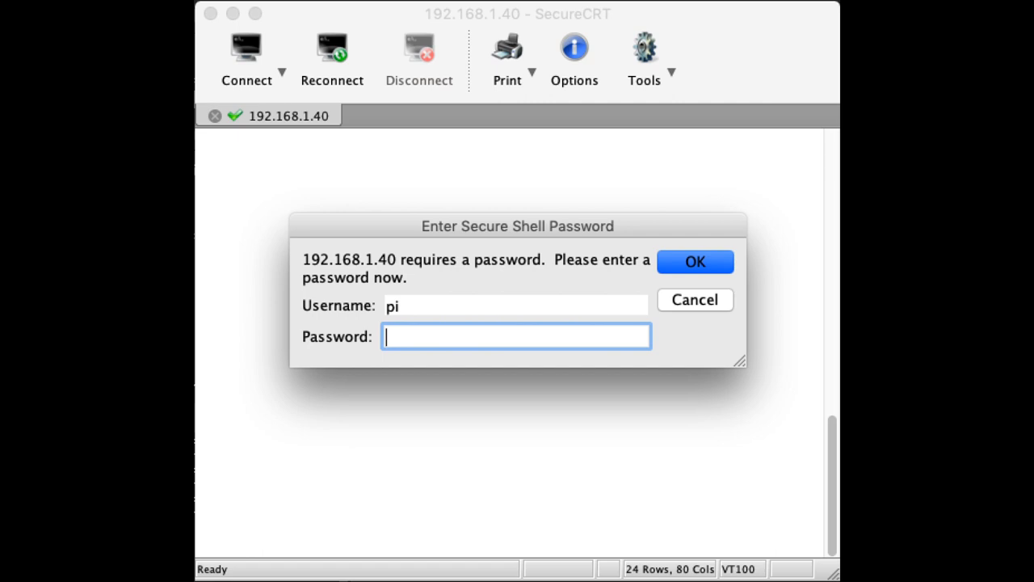
text(ra)
text(spber)
click(695, 261)
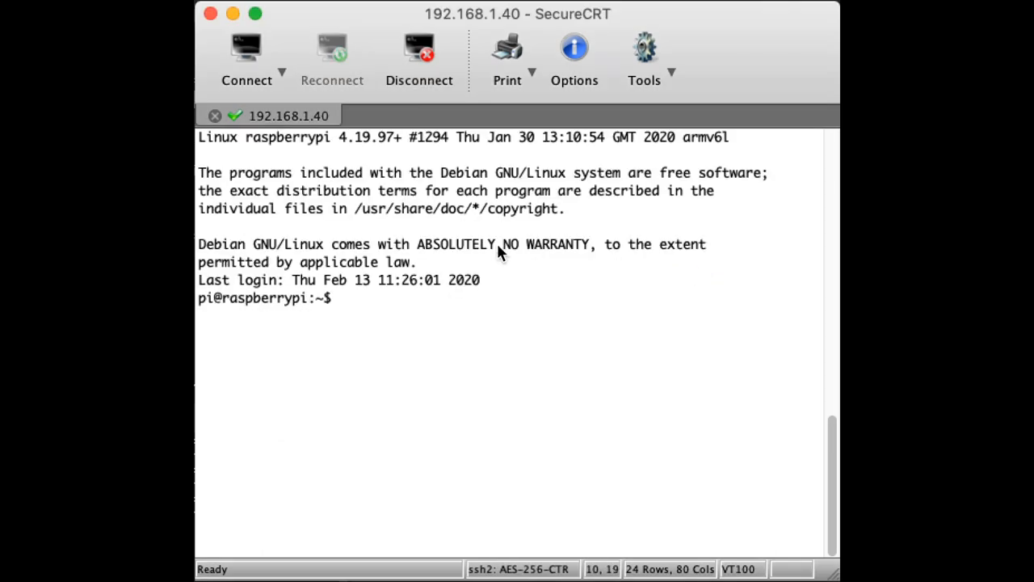
Step: Run sudo screen /dev/ttyUSB0 9600 to open the USB serial console session
key(Return)
key(Return)
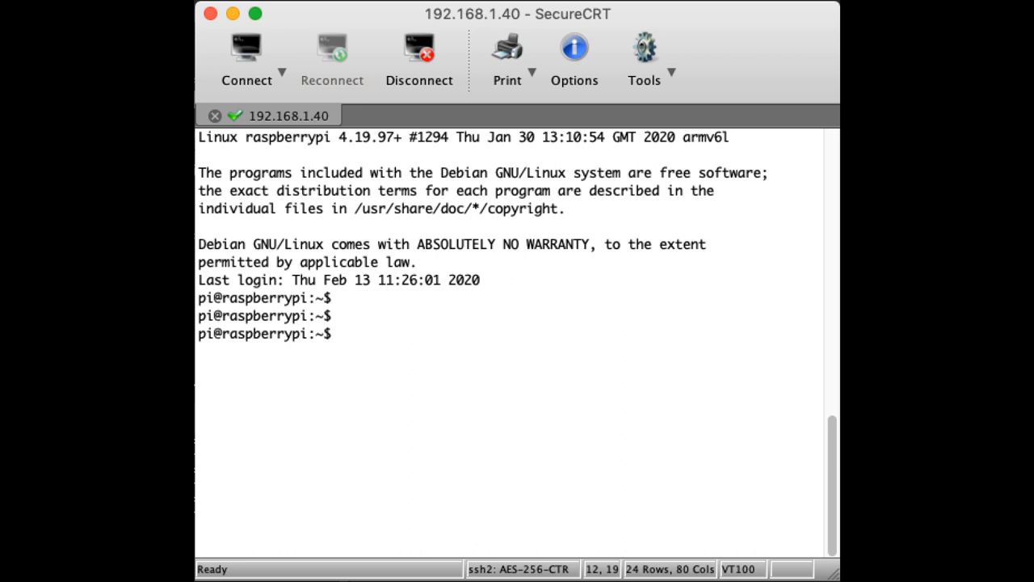
key(Return)
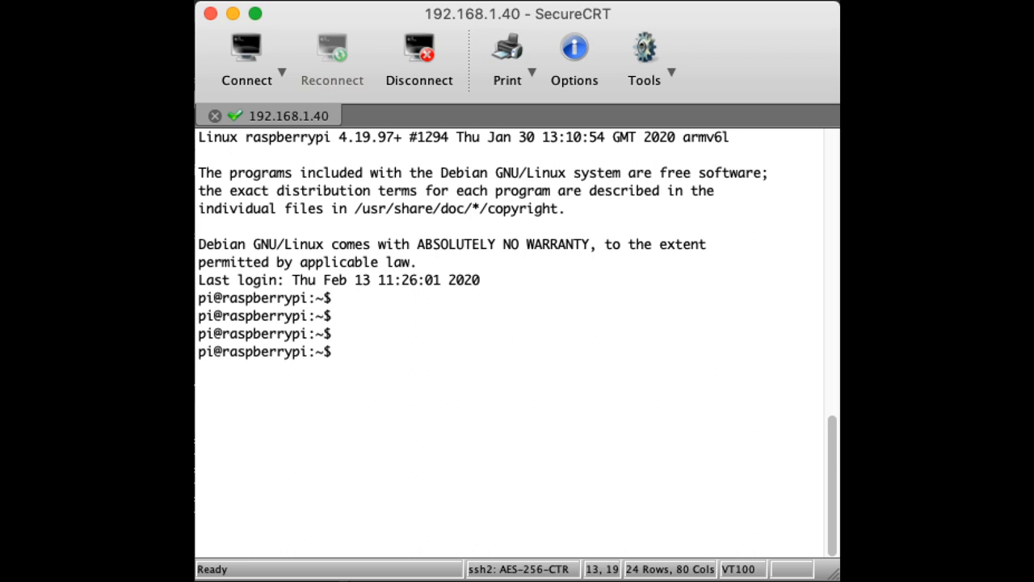
text(sudo)
text( screen )
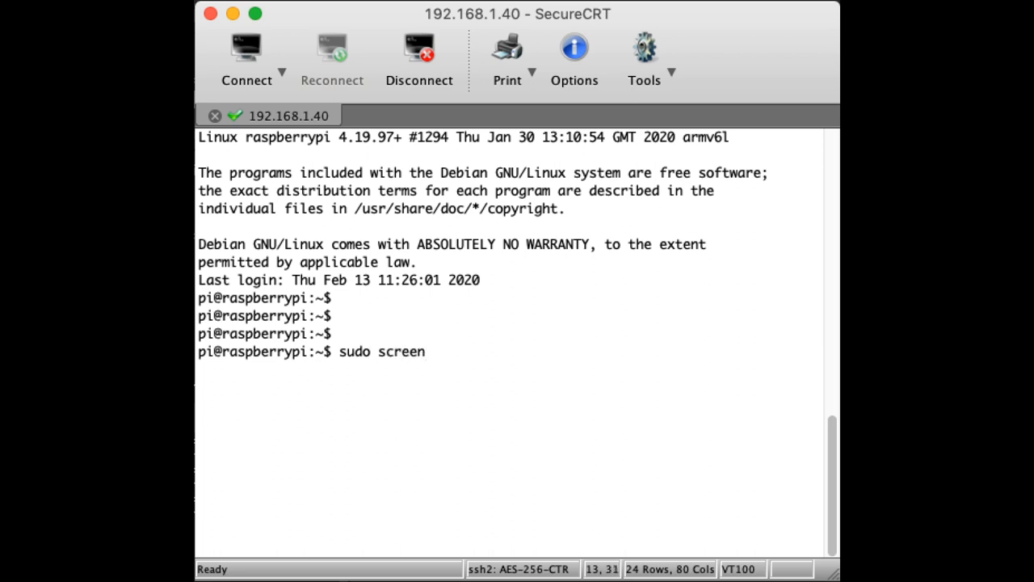
text(/)
text(dev/)
text(tty)
text(USB)
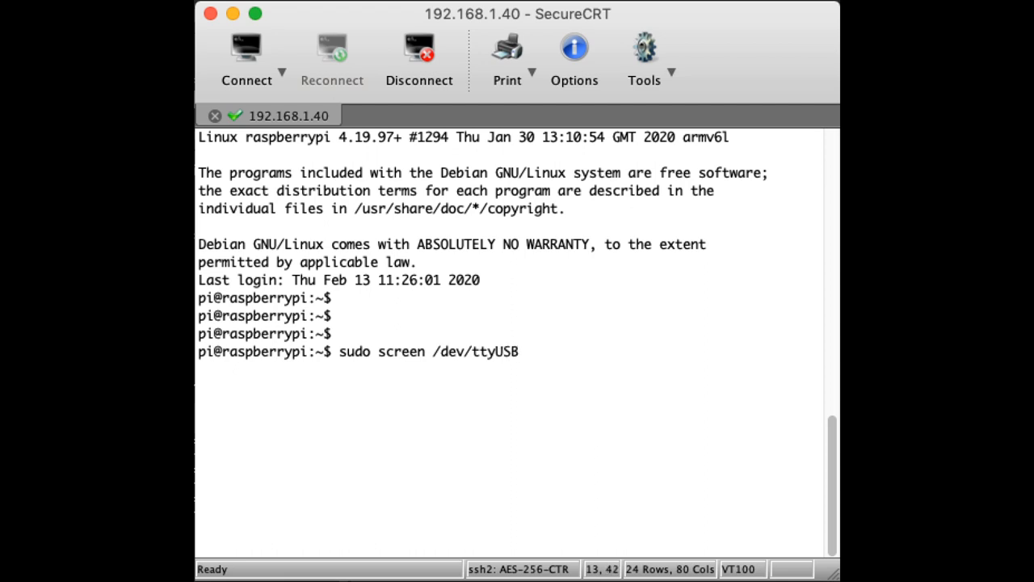
text(0 96)
text(00)
key(Return)
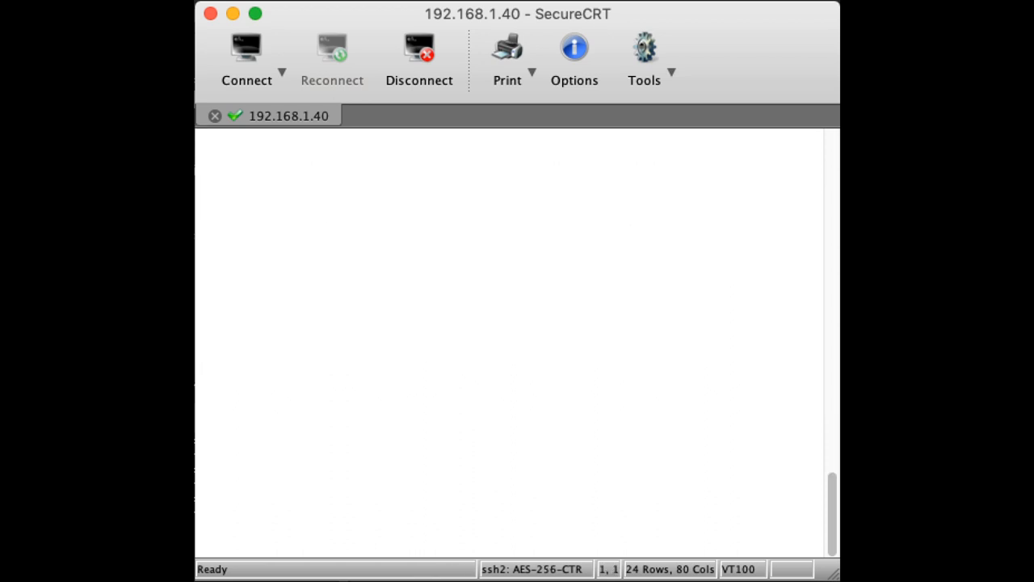
Step: Wake the switch console, exit config mode to Office7150#, and view then quit the ? command help
key(Return)
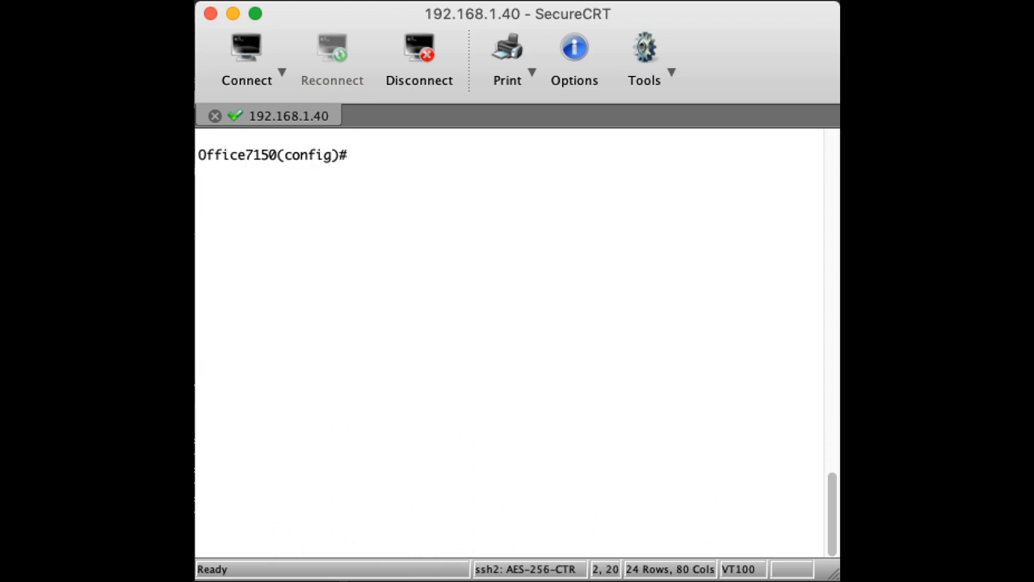
text(exit)
key(Return)
key(Return)
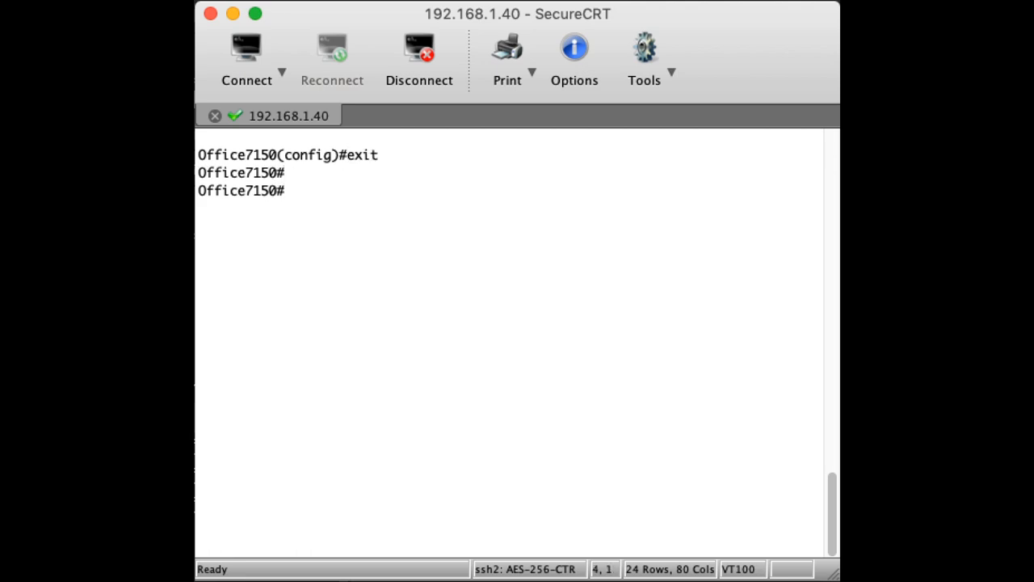
key(Return)
key(Return)
text(?)
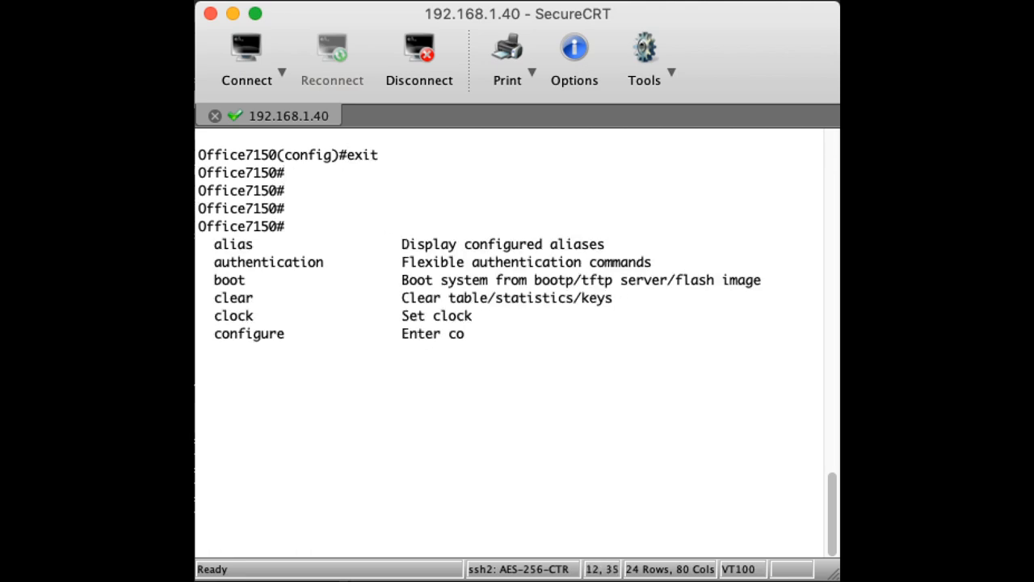
key(ctrl+c)
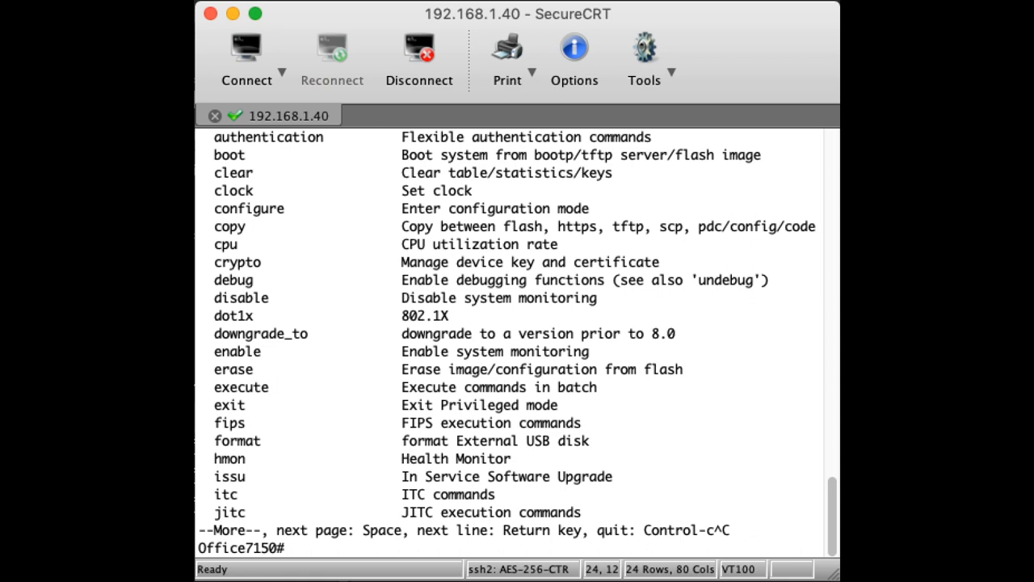
key(Return)
key(Return)
key(Return)
key(Return)
key(Return)
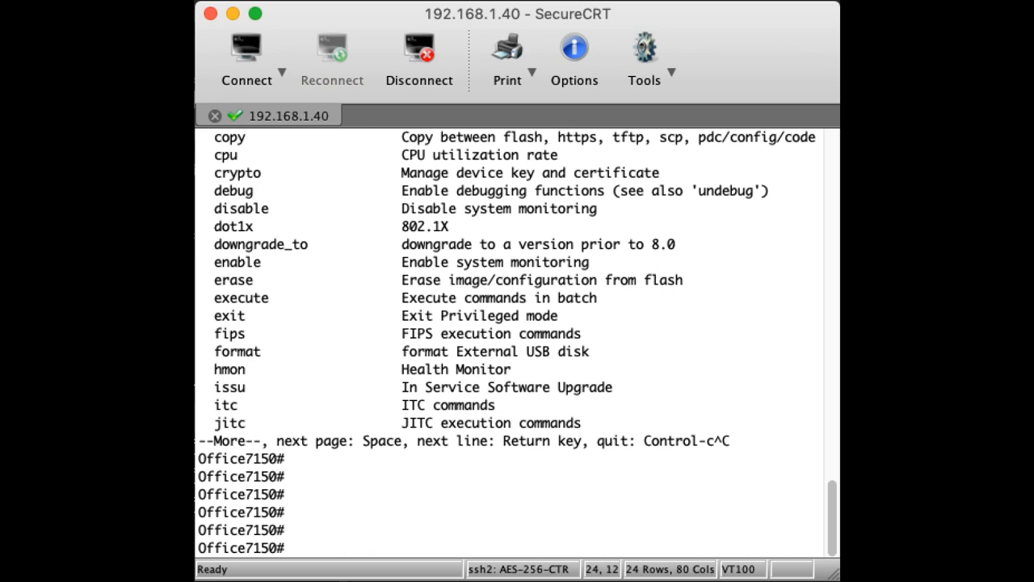
Step: Try screen's Ctrl-A command prefix and clear the stray k at the switch prompt
key(ctrl+a)
key(ctrl+a)
key(ctrl+a)
key(ctrl+a)
text(k)
key(BackSpace)
Step: Kill the screen window with Ctrl-A k and y, returning to the Pi shell prompt
key(ctrl+a)
key(k)
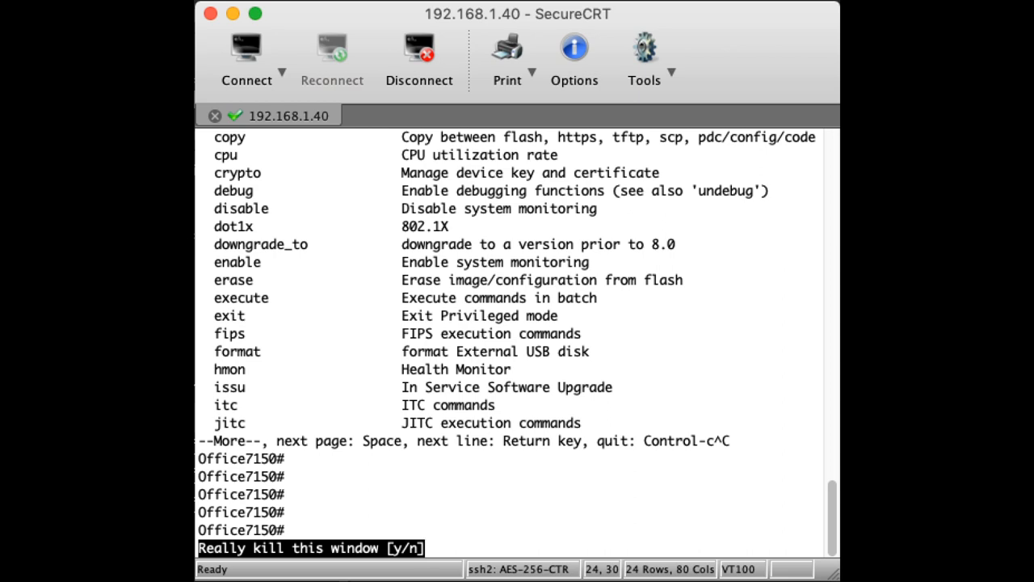
key(y)
key(Return)
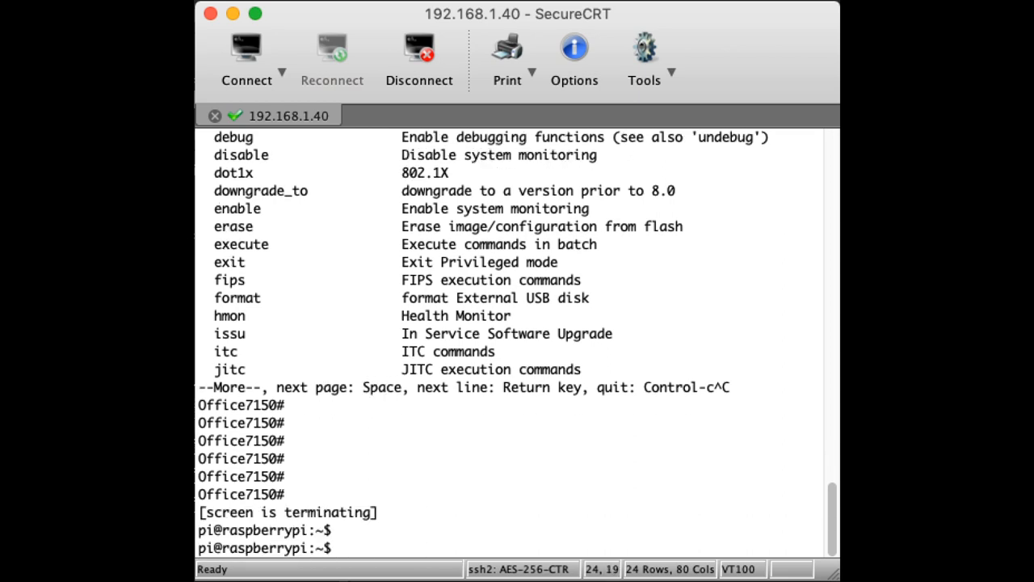
key(Return)
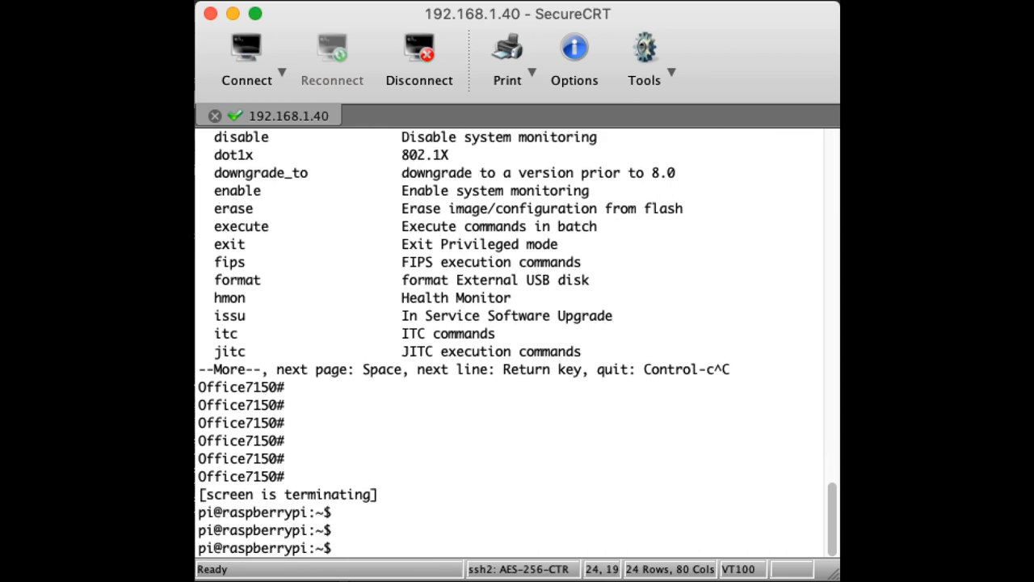